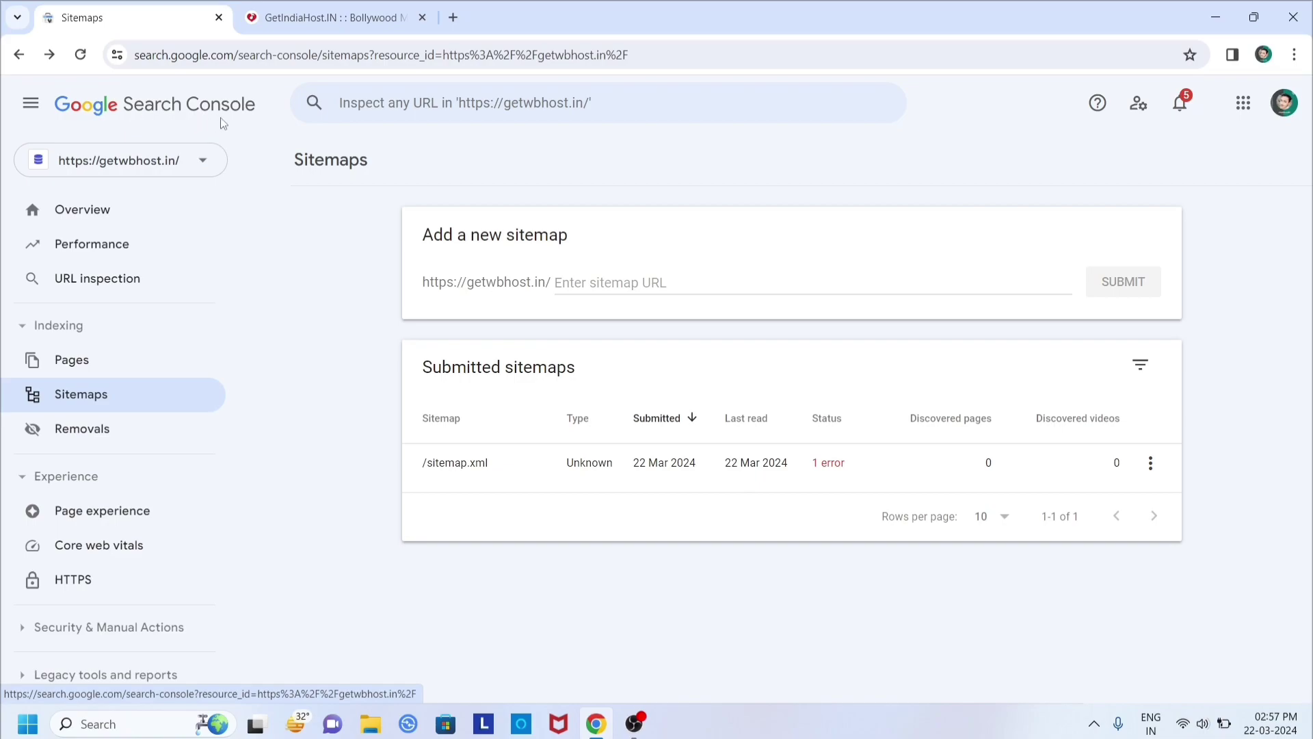
Step: Add a new Domain-type property for getindiahost.in and continue to its DNS ownership verification
click(205, 158)
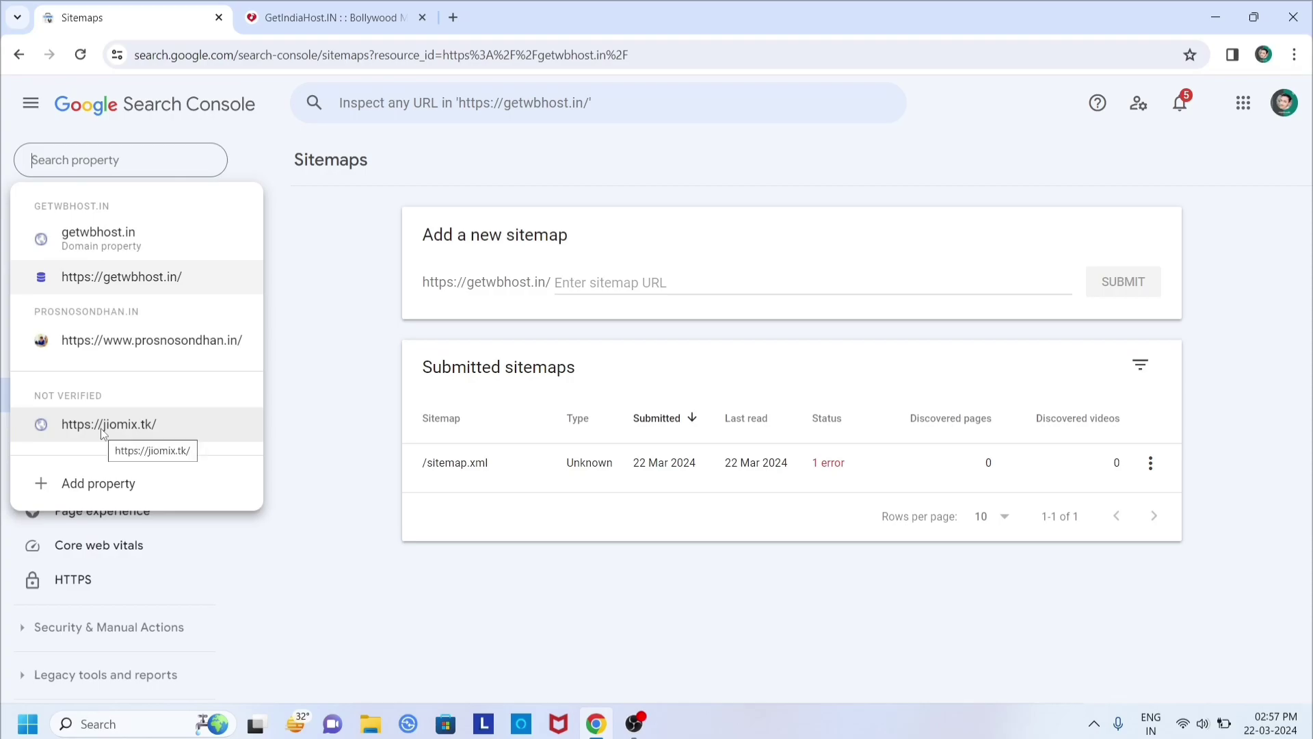
click(99, 485)
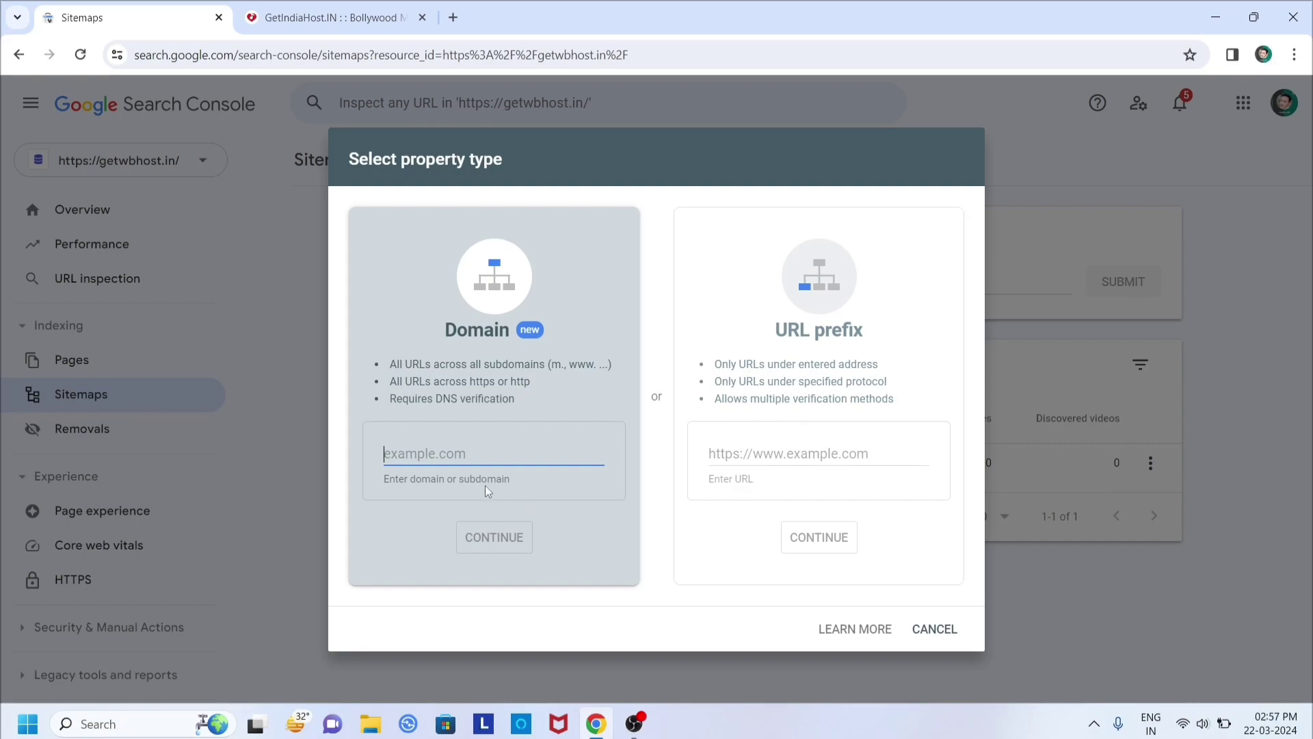
click(451, 453)
text(g)
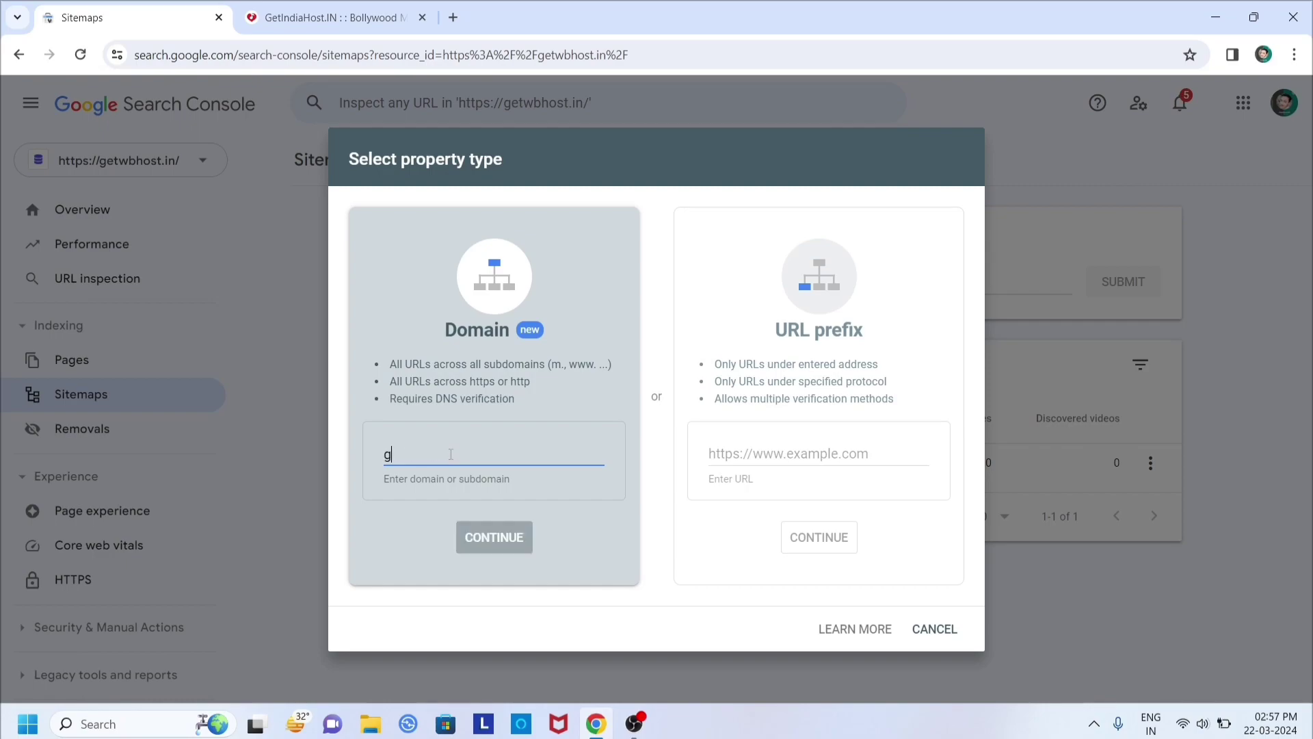
text(et)
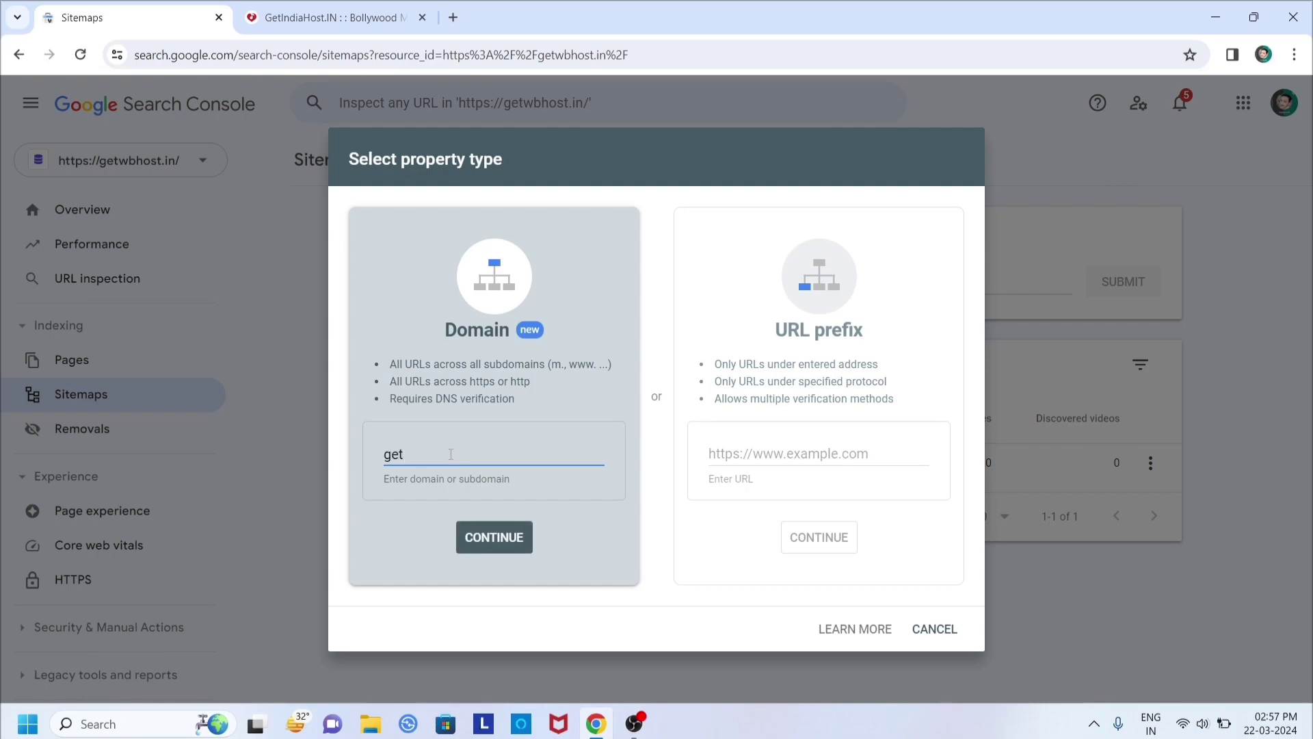
text(indiahost.in)
click(491, 538)
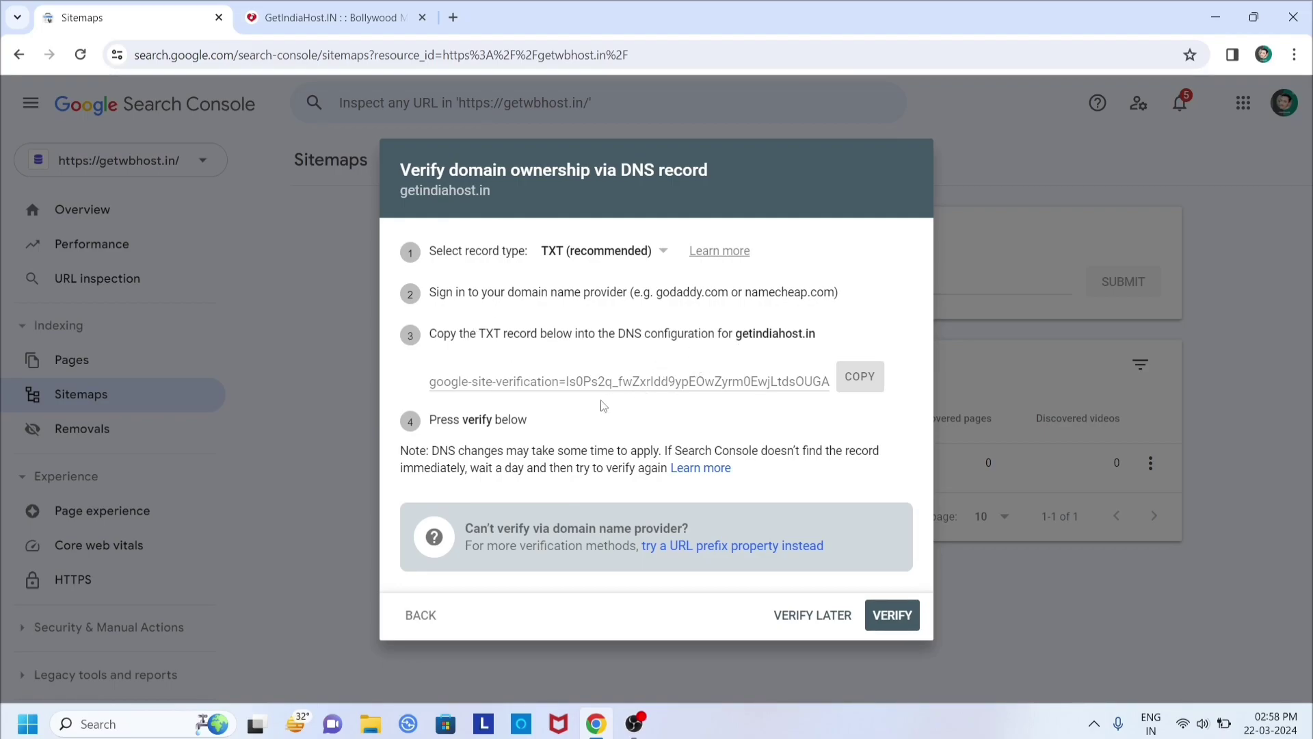
Step: Copy the TXT verification record, switch to cPanel and open the DNS zone records of getindiahost.in for management
click(860, 377)
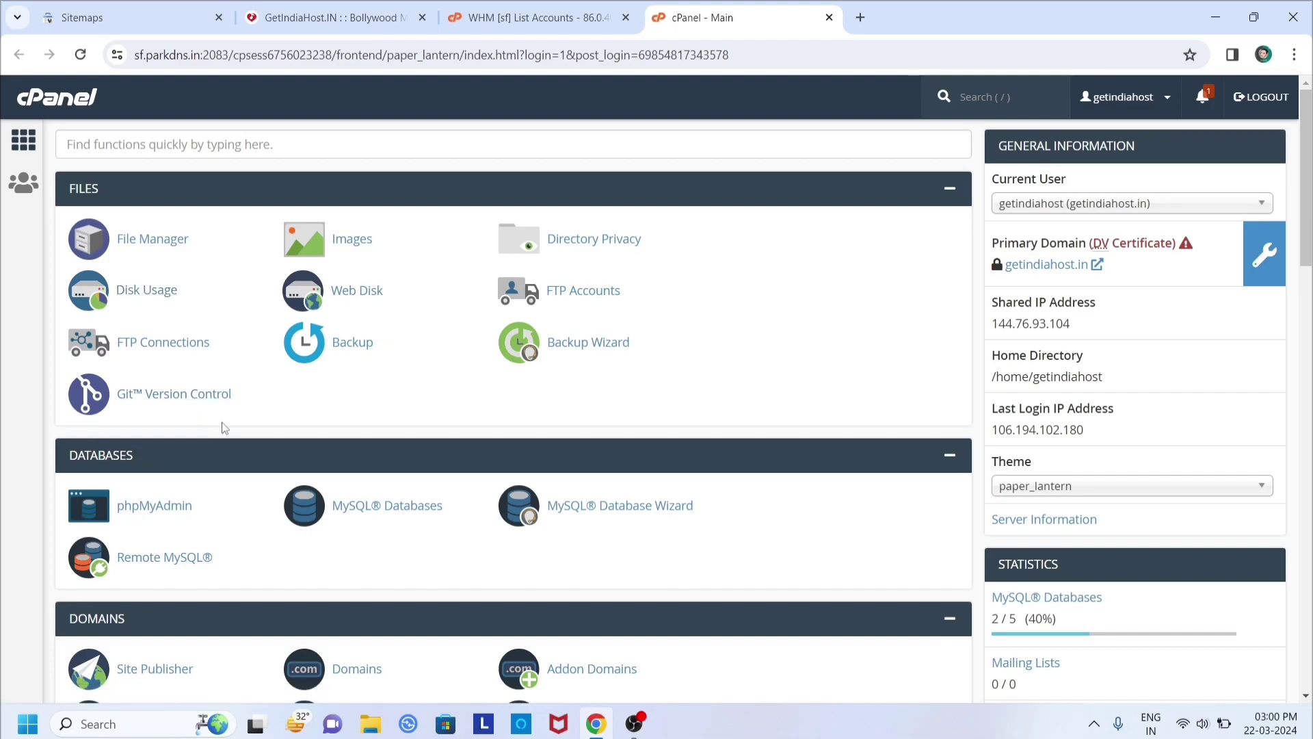
click(145, 9)
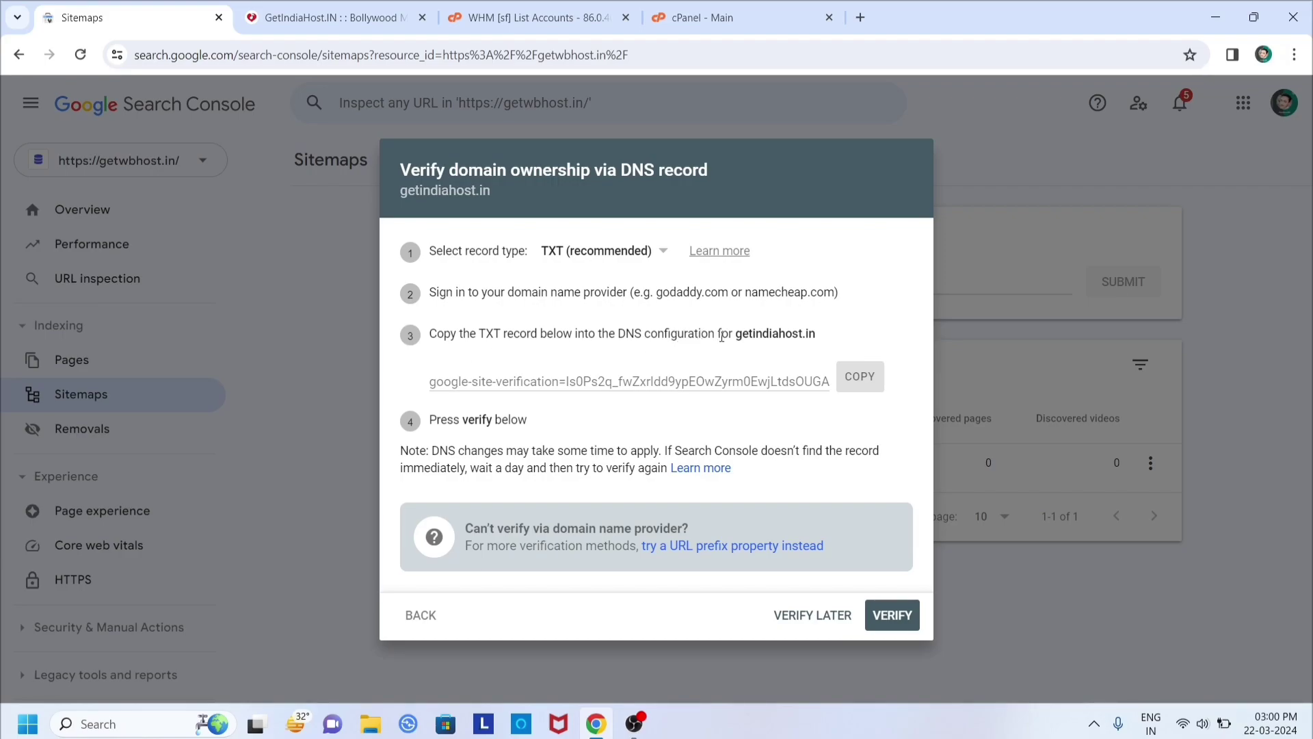
click(691, 18)
scroll(250, 367, down, 8)
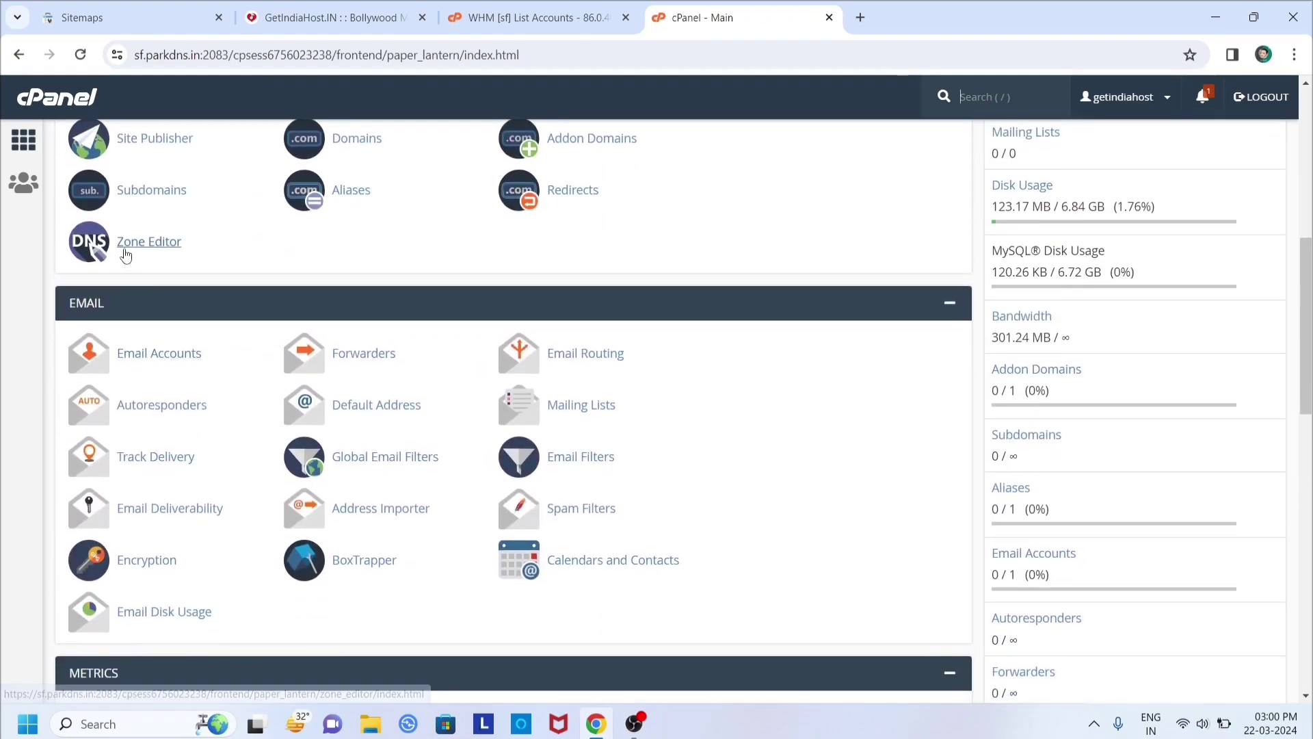
click(126, 255)
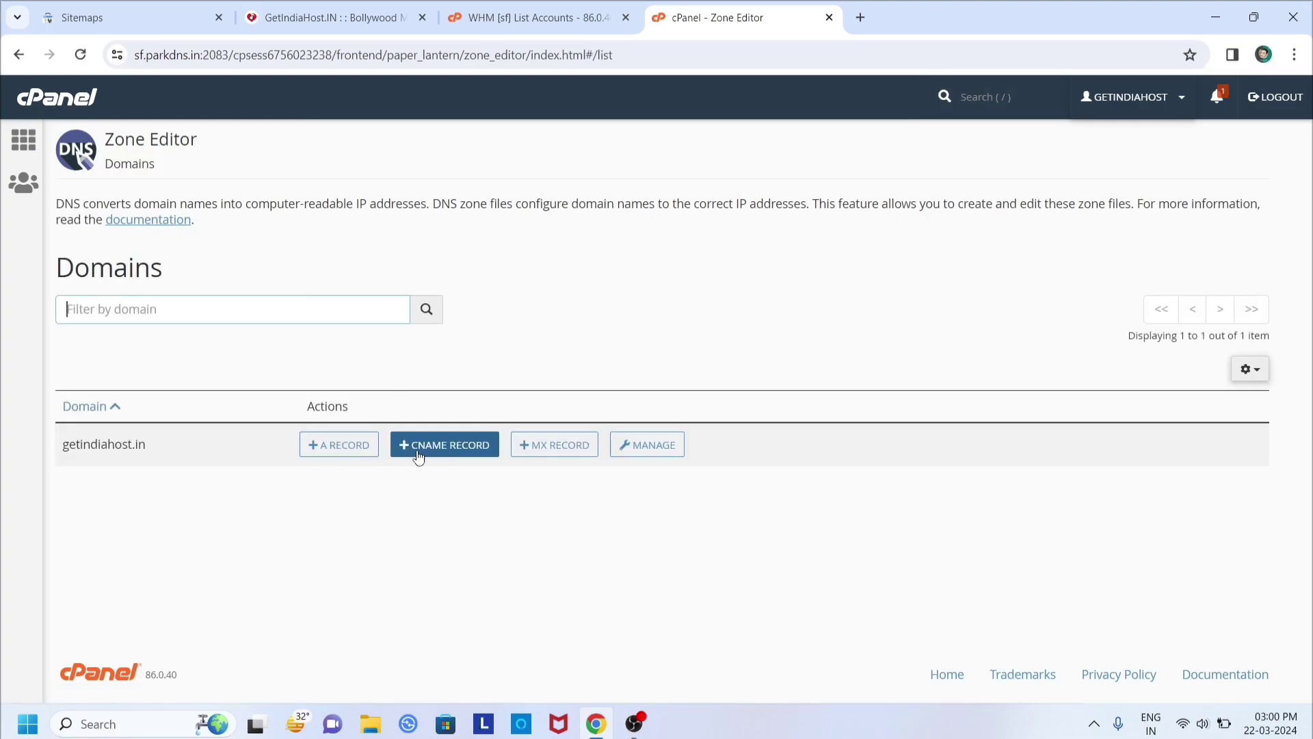
click(636, 455)
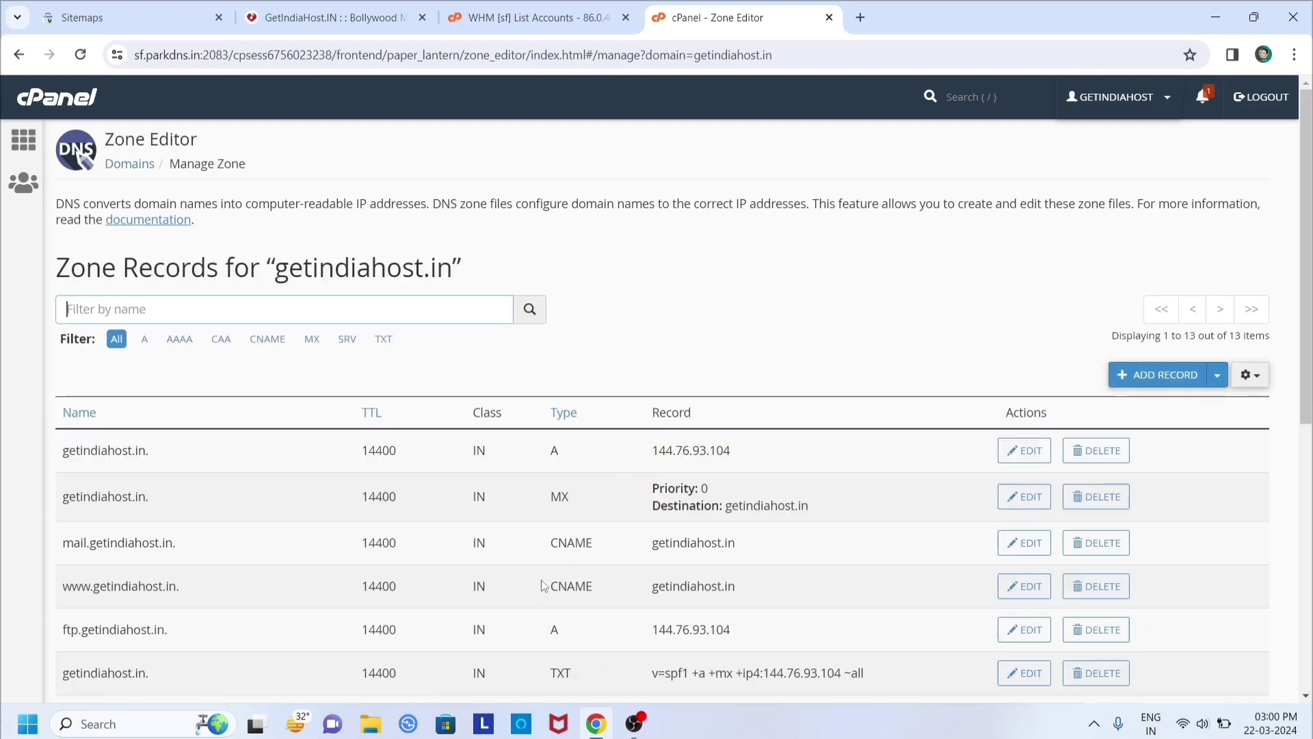
Step: Review the existing zone records of getindiahost.in alongside the TXT verification instructions in Search Console
scroll(526, 603, down, 3)
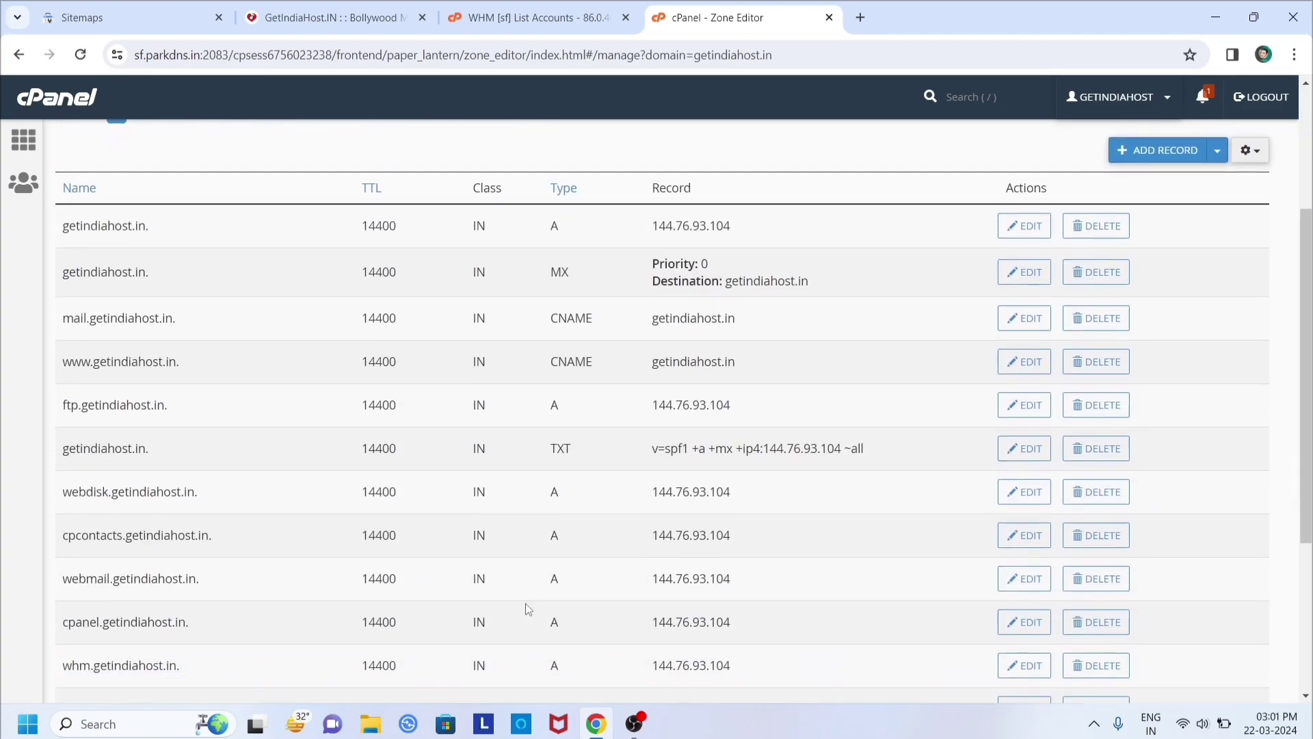
scroll(525, 603, down, 3)
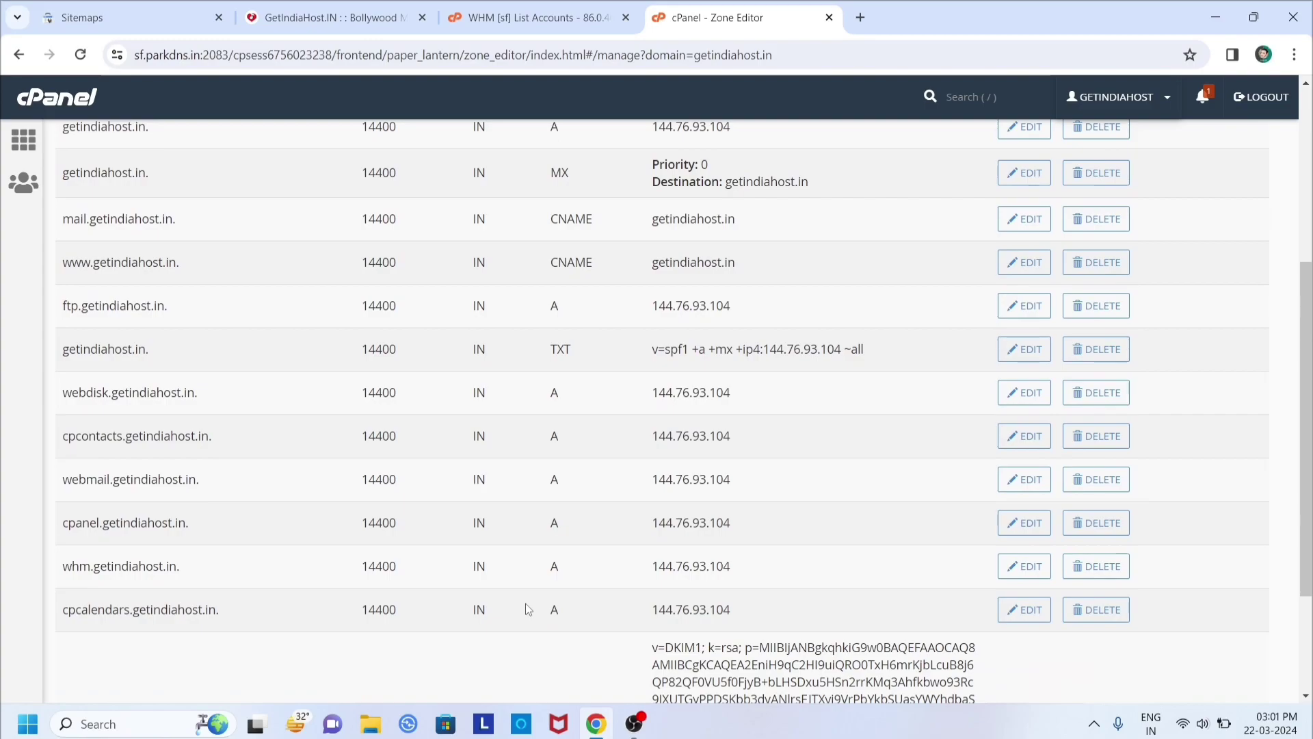
scroll(525, 603, down, 1)
scroll(526, 603, up, 3)
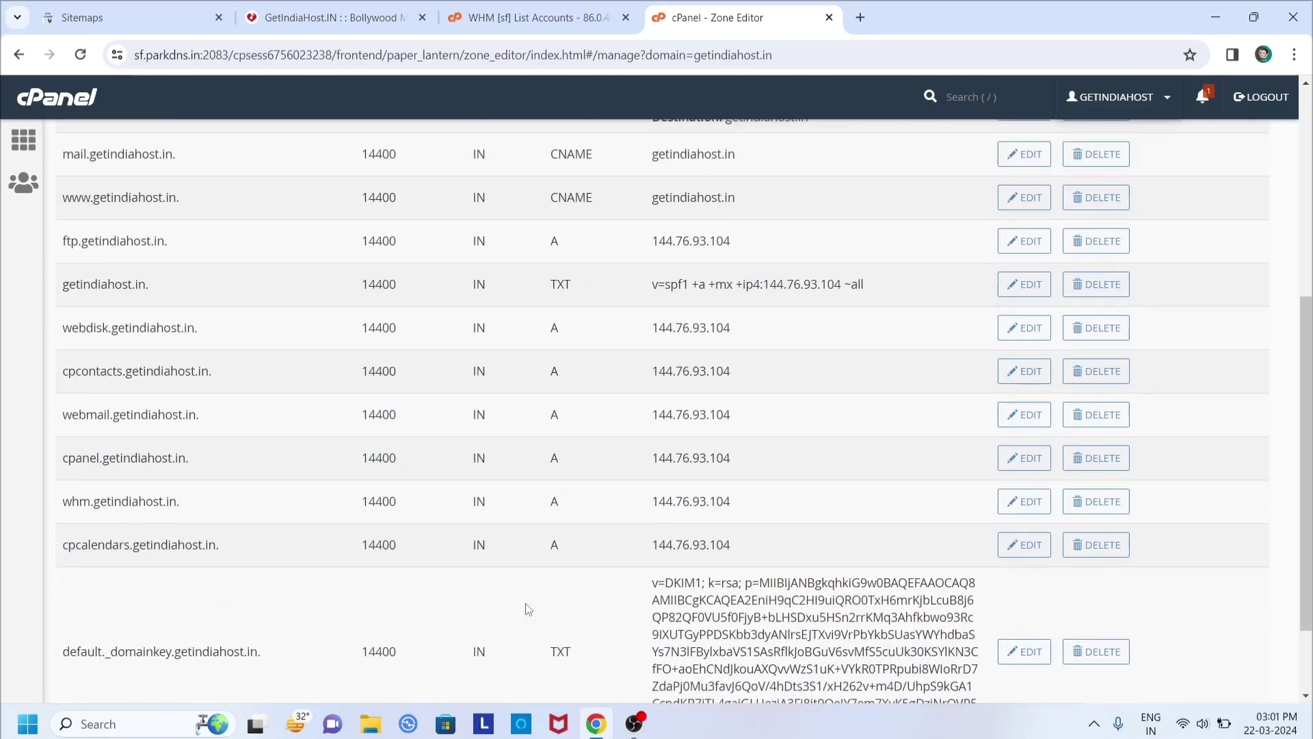
scroll(525, 604, up, 1)
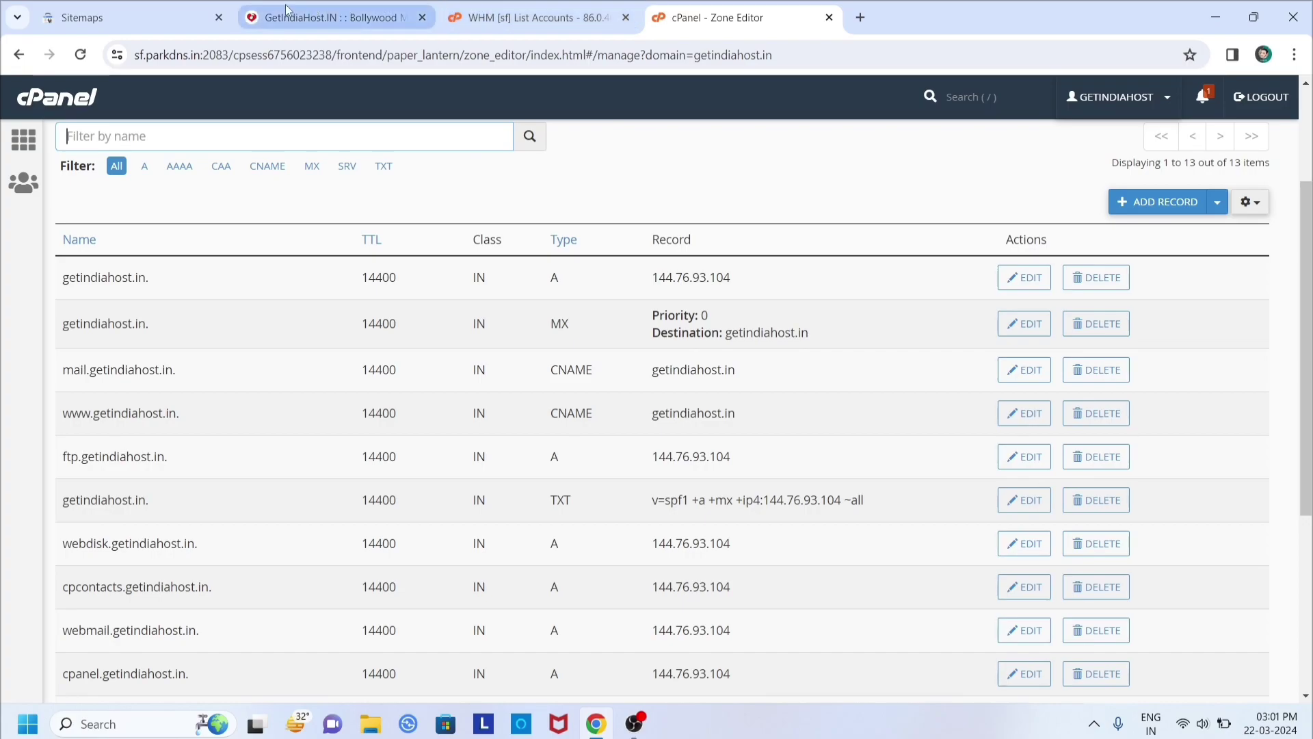
click(177, 7)
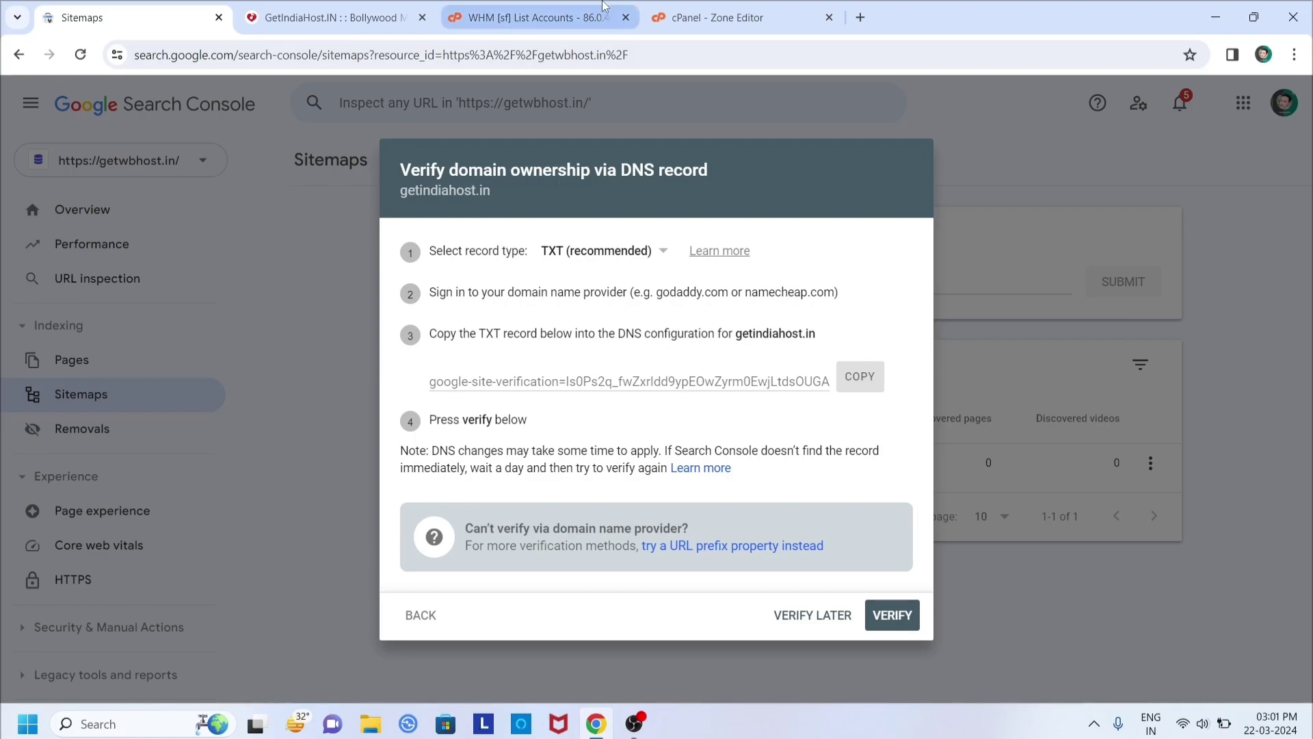
click(719, 17)
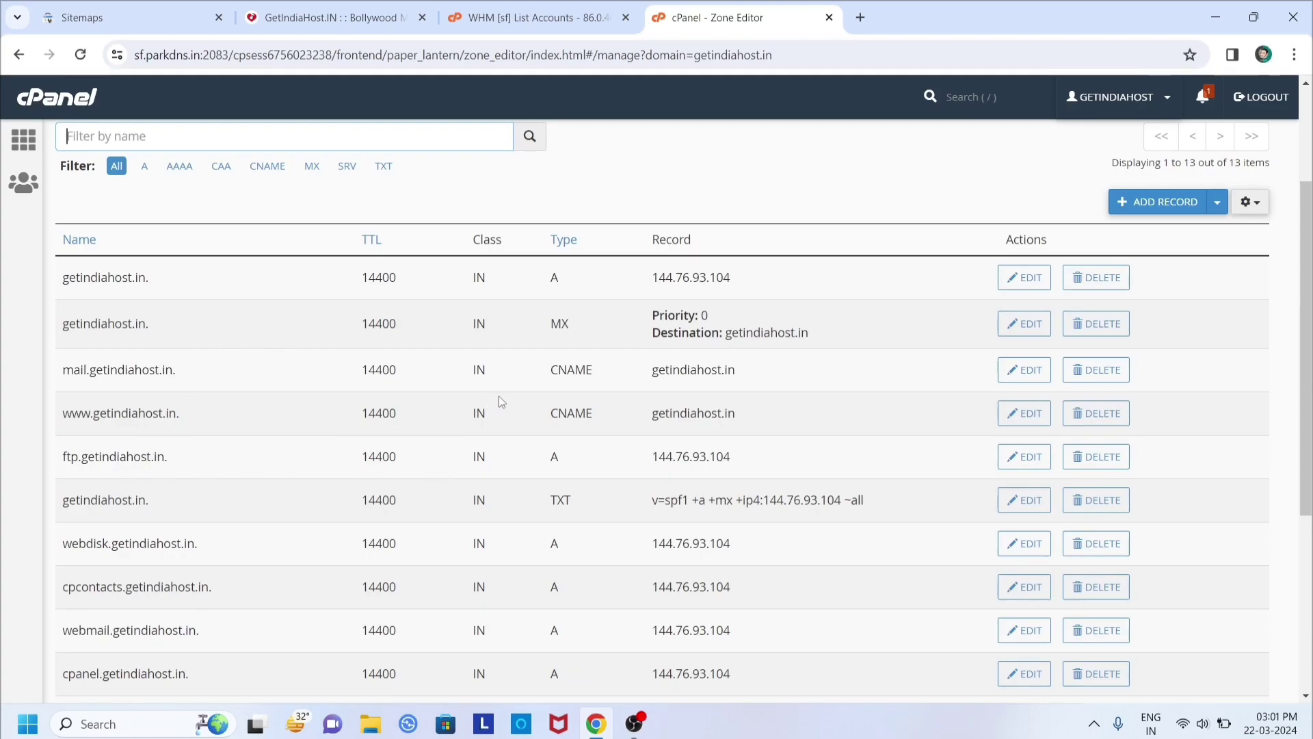
Step: Open the getindiahost.in SPF TXT record for editing and copy the site verification record from Search Console
scroll(487, 427, down, 2)
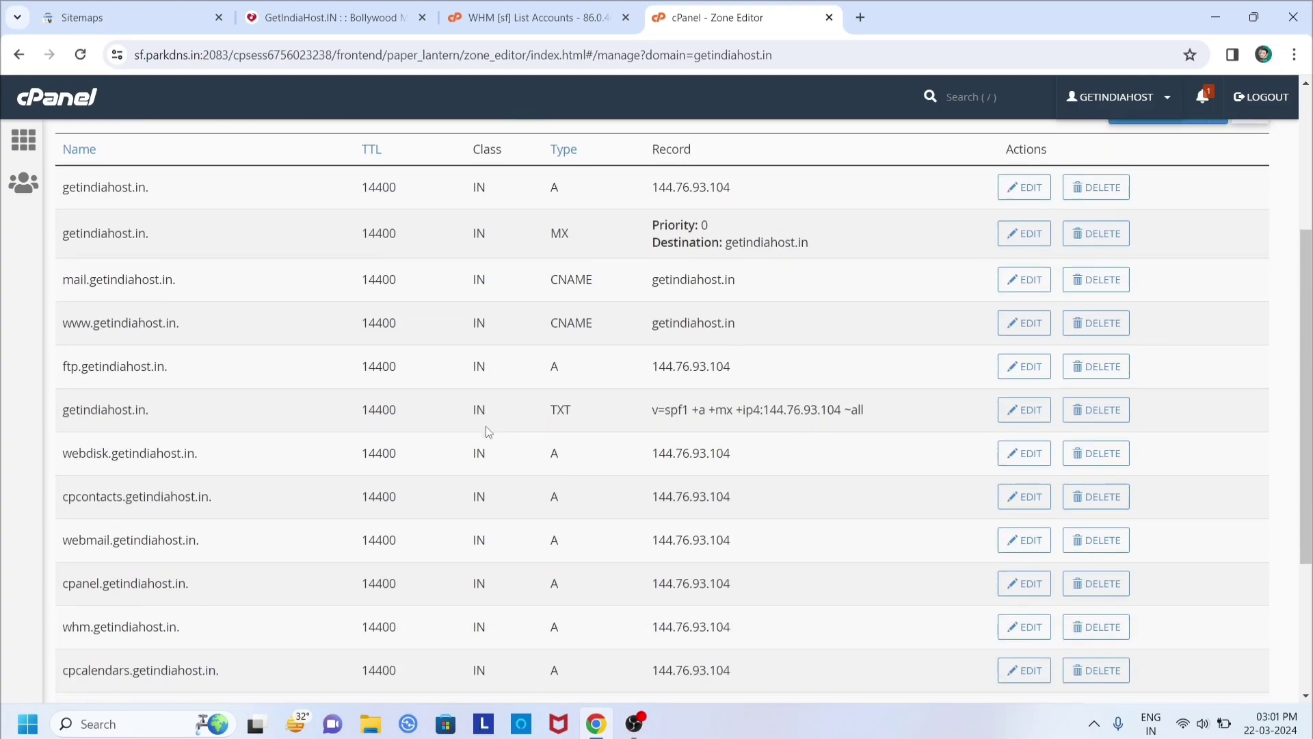
scroll(487, 431, up, 1)
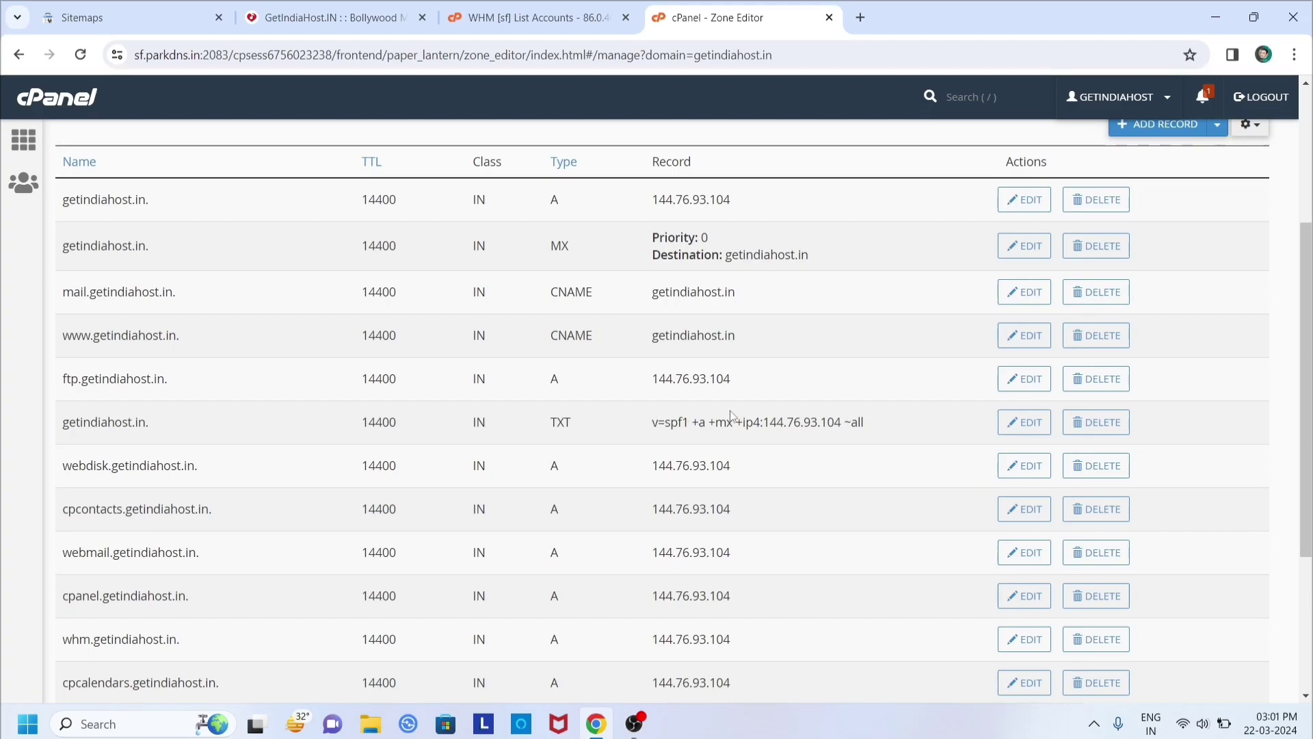
click(1025, 422)
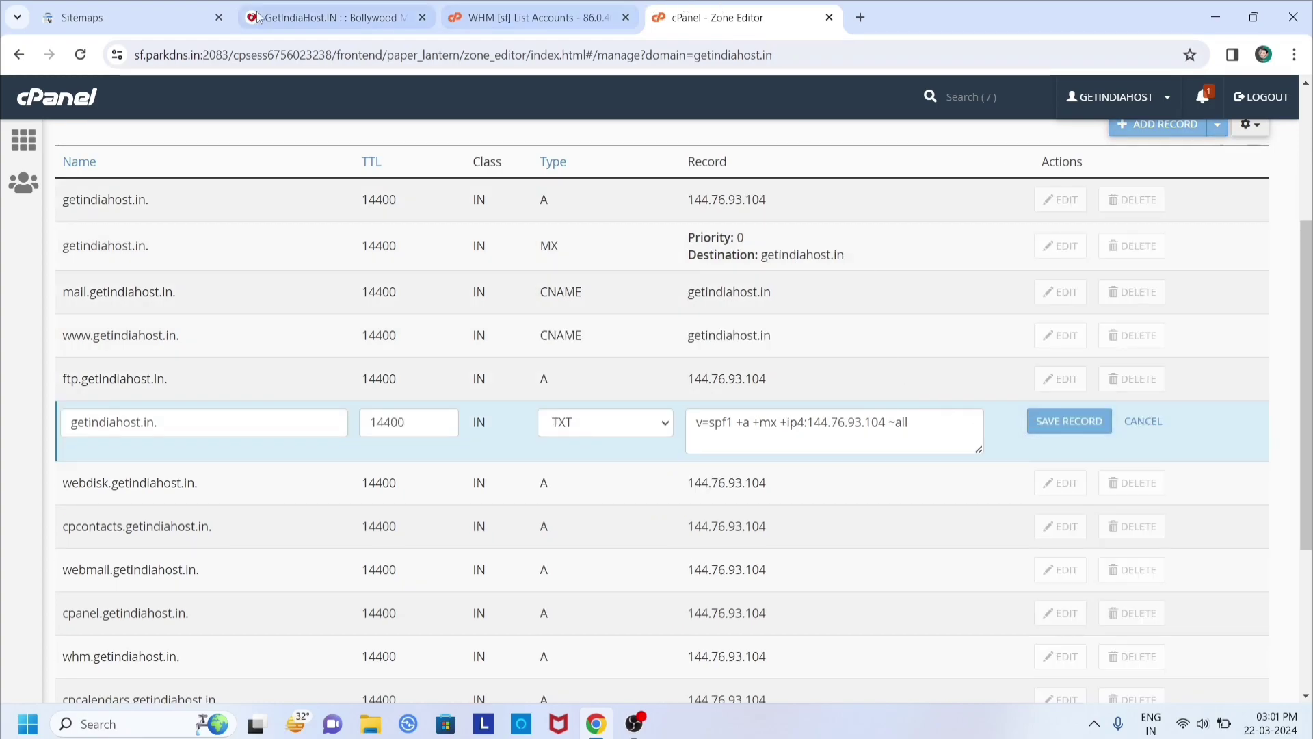
click(192, 10)
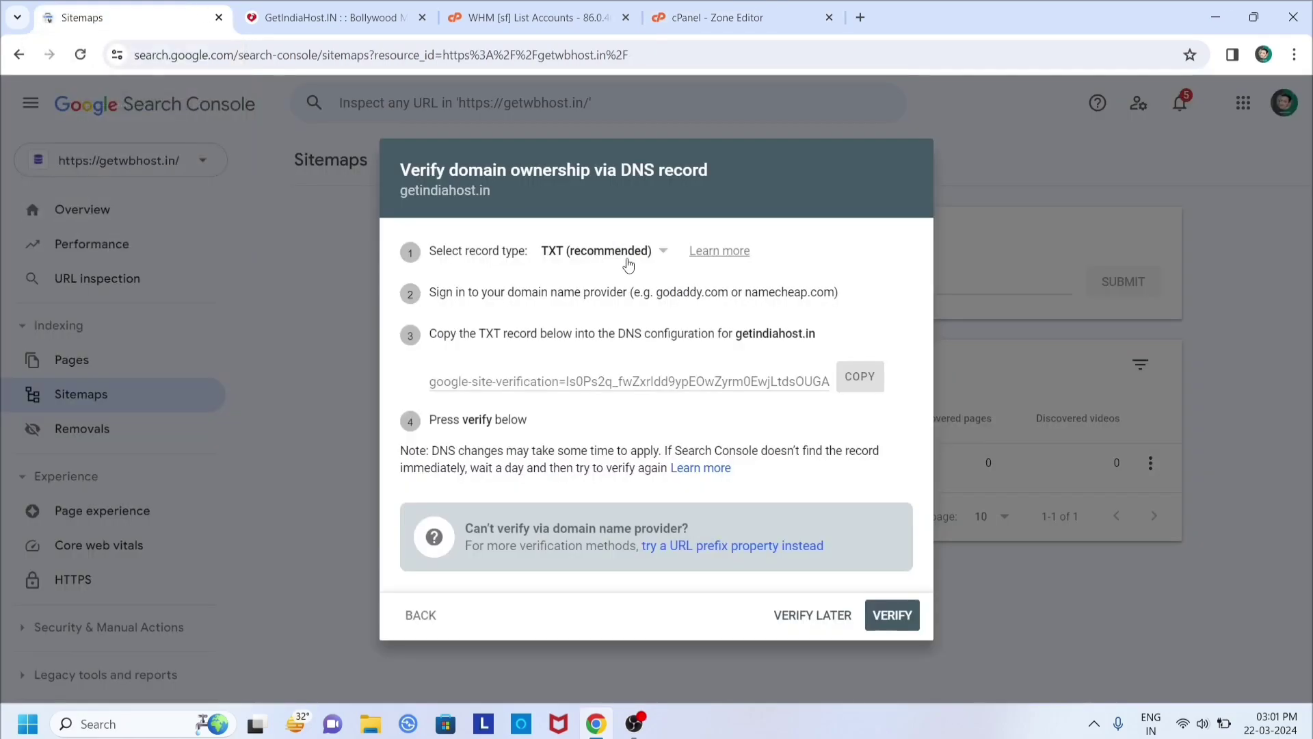
click(860, 380)
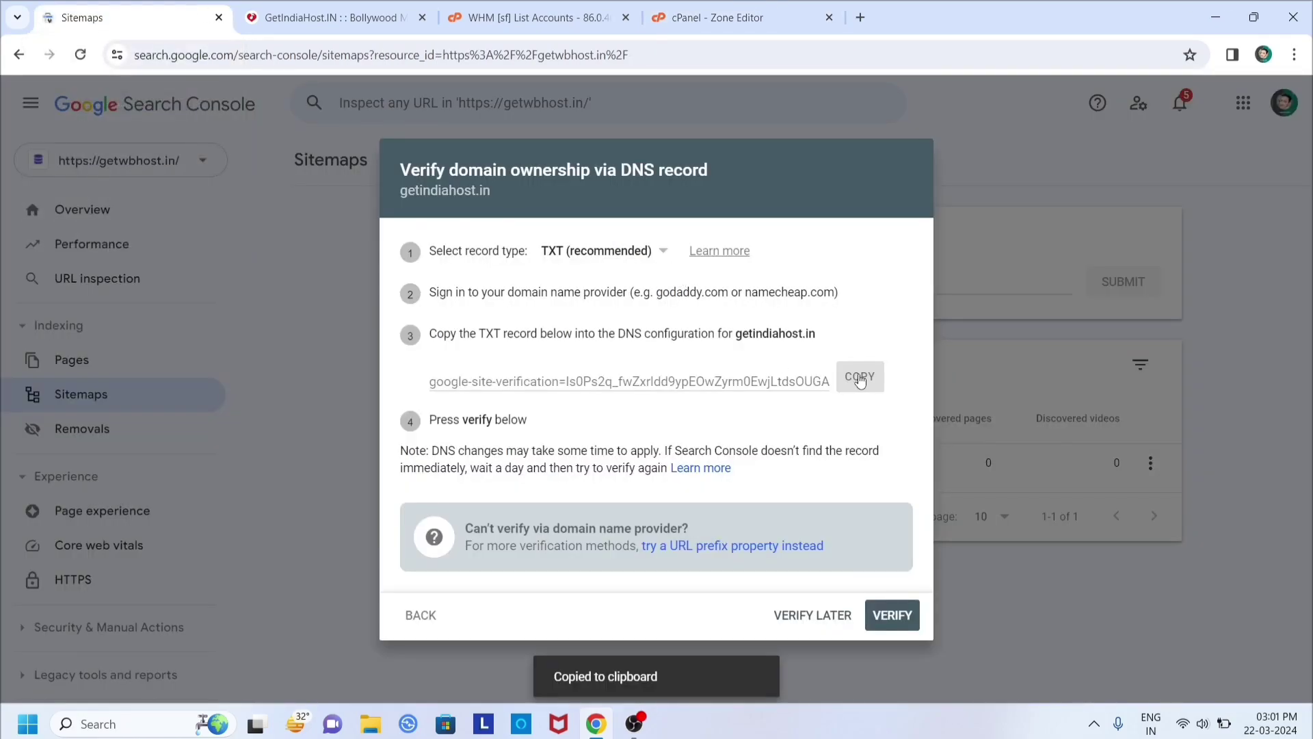
Step: In cPanel, replace the TXT record's content with the copied Google site verification token and save the record
click(715, 8)
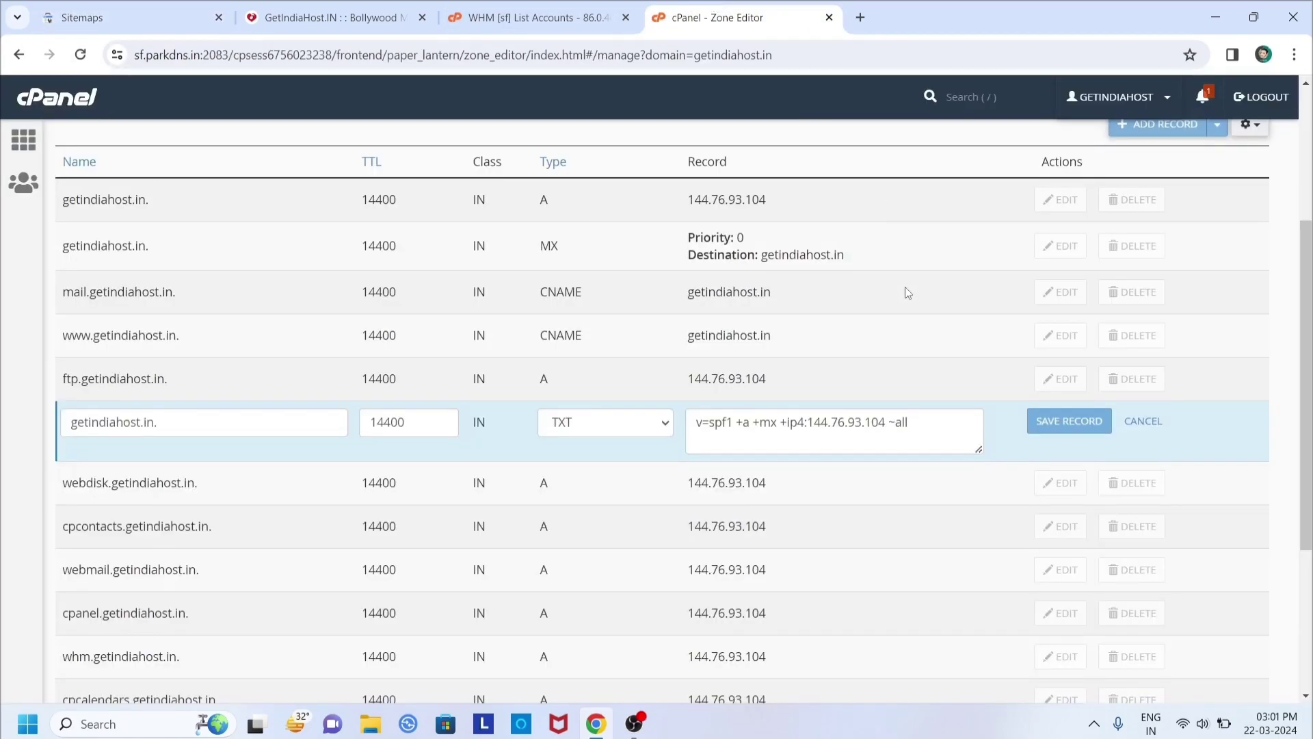
drag(697, 422, 918, 415)
key(ctrl+v)
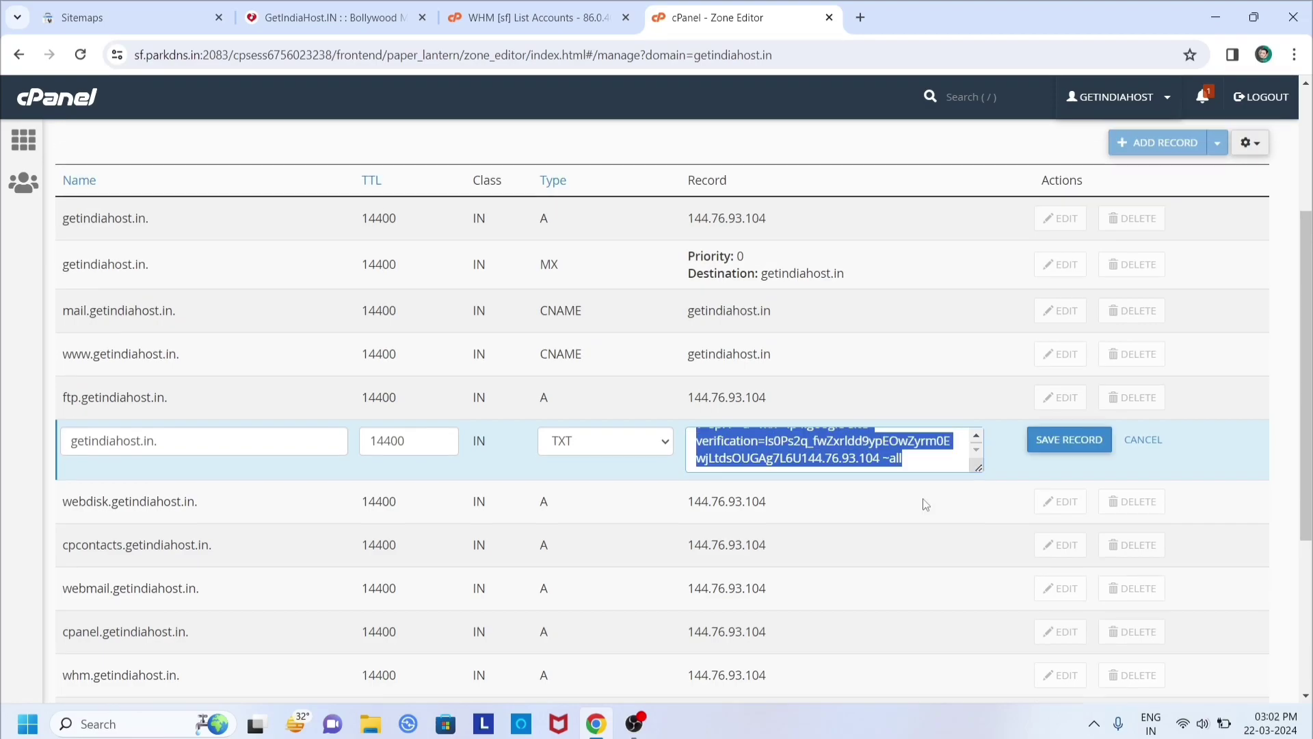
key(BackSpace)
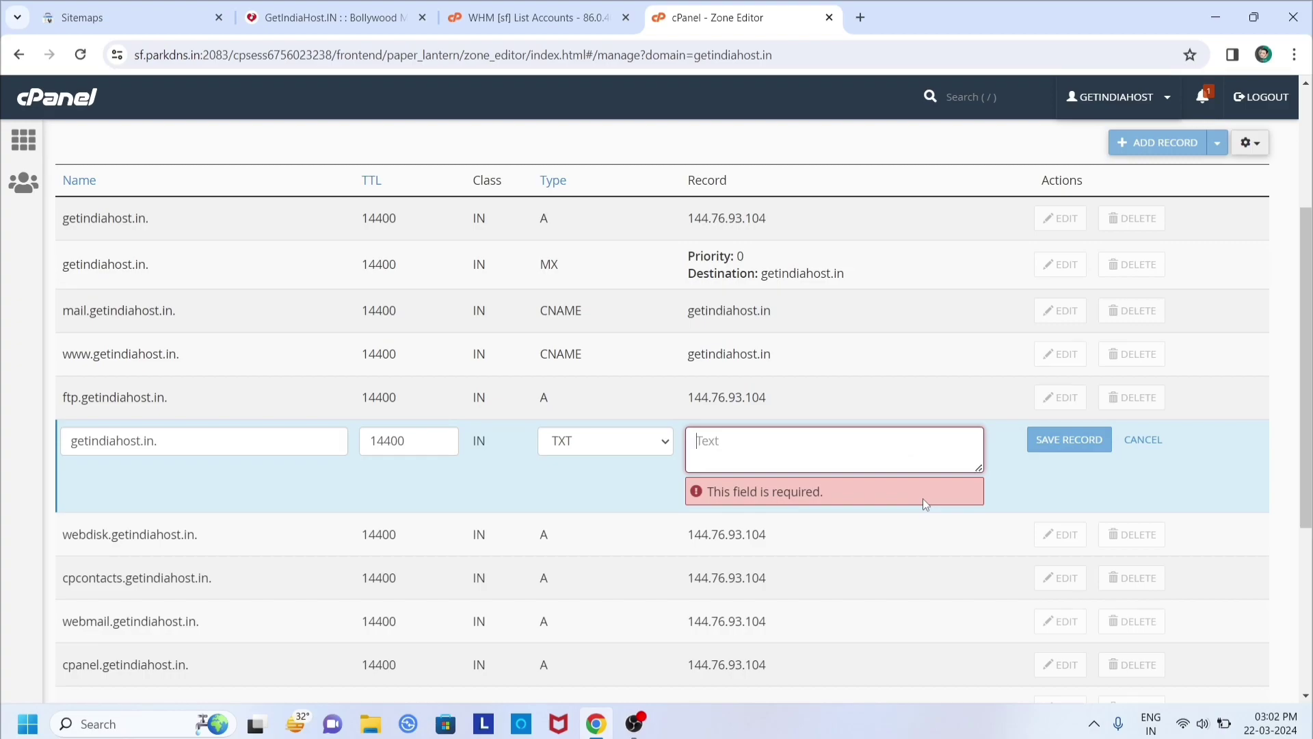
right_click(821, 438)
click(854, 238)
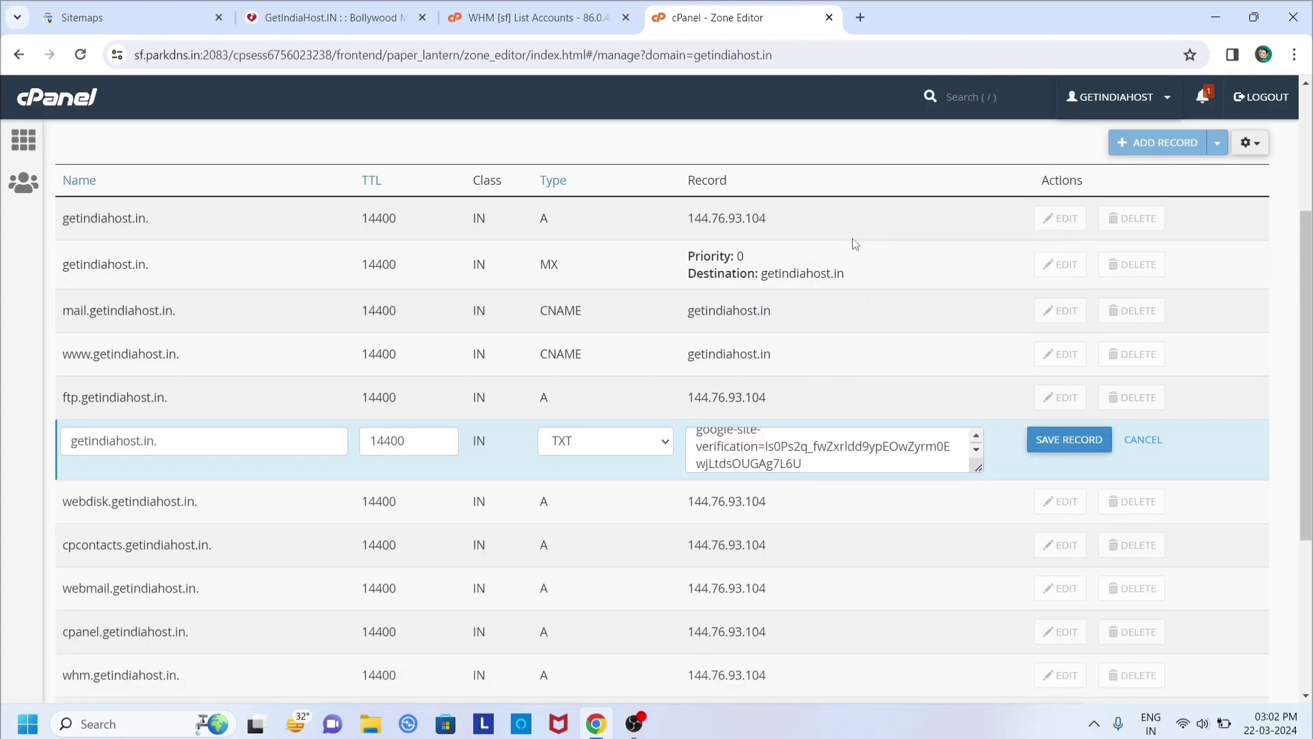
scroll(732, 454, up, 1)
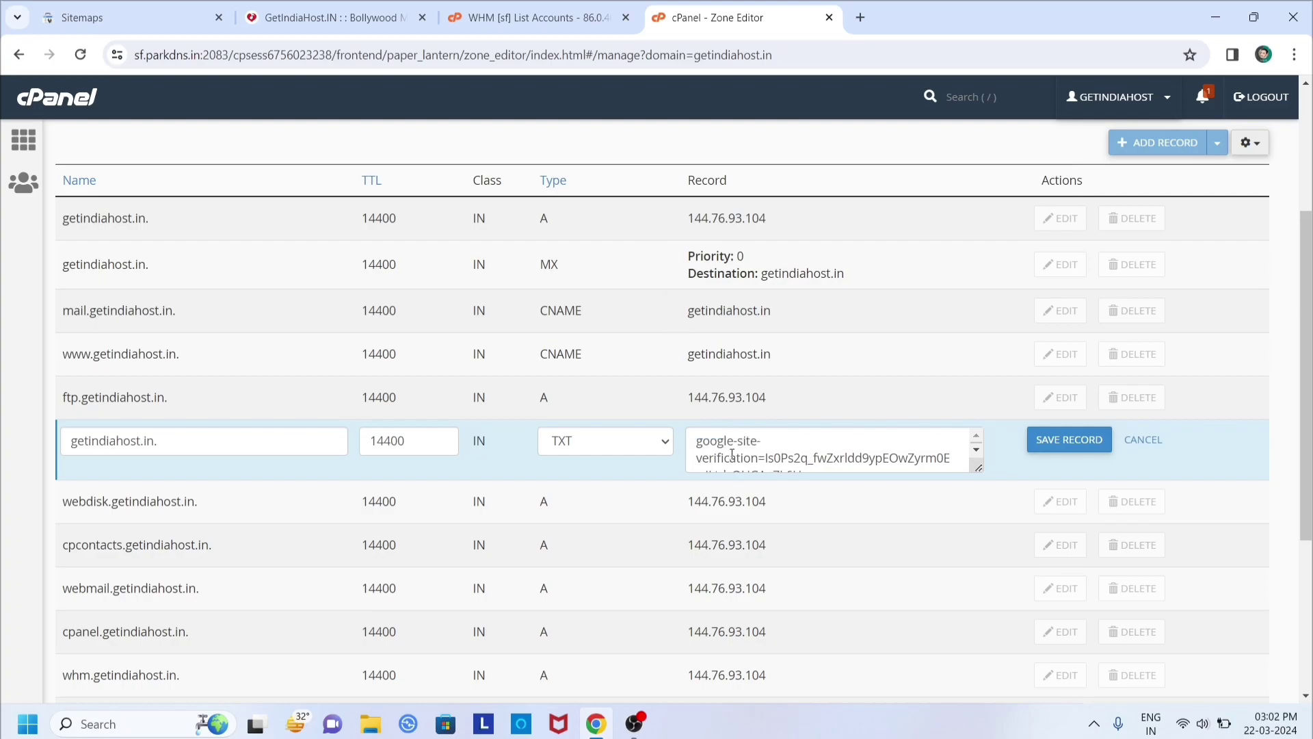
scroll(732, 454, down, 1)
click(1071, 439)
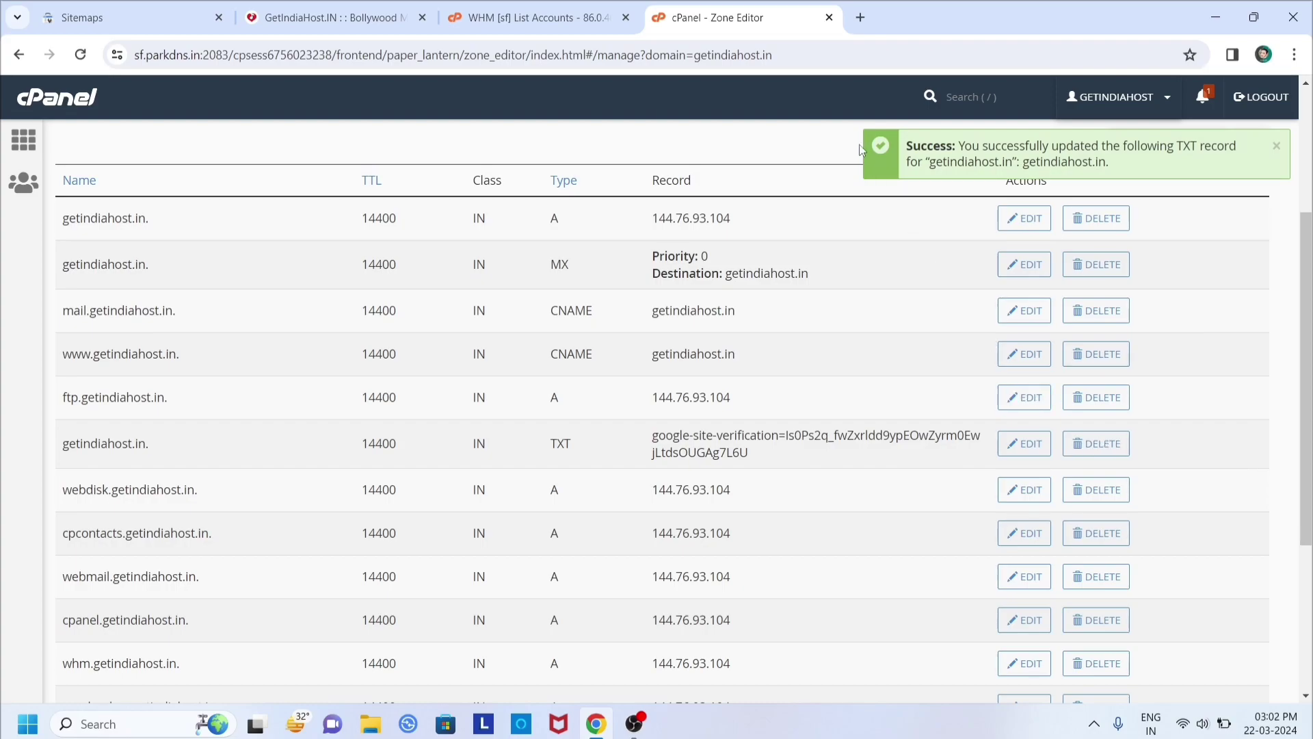
Step: Switch to Search Console, verify ownership of getindiahost.in through the DNS record and dismiss the result dialog
click(175, 8)
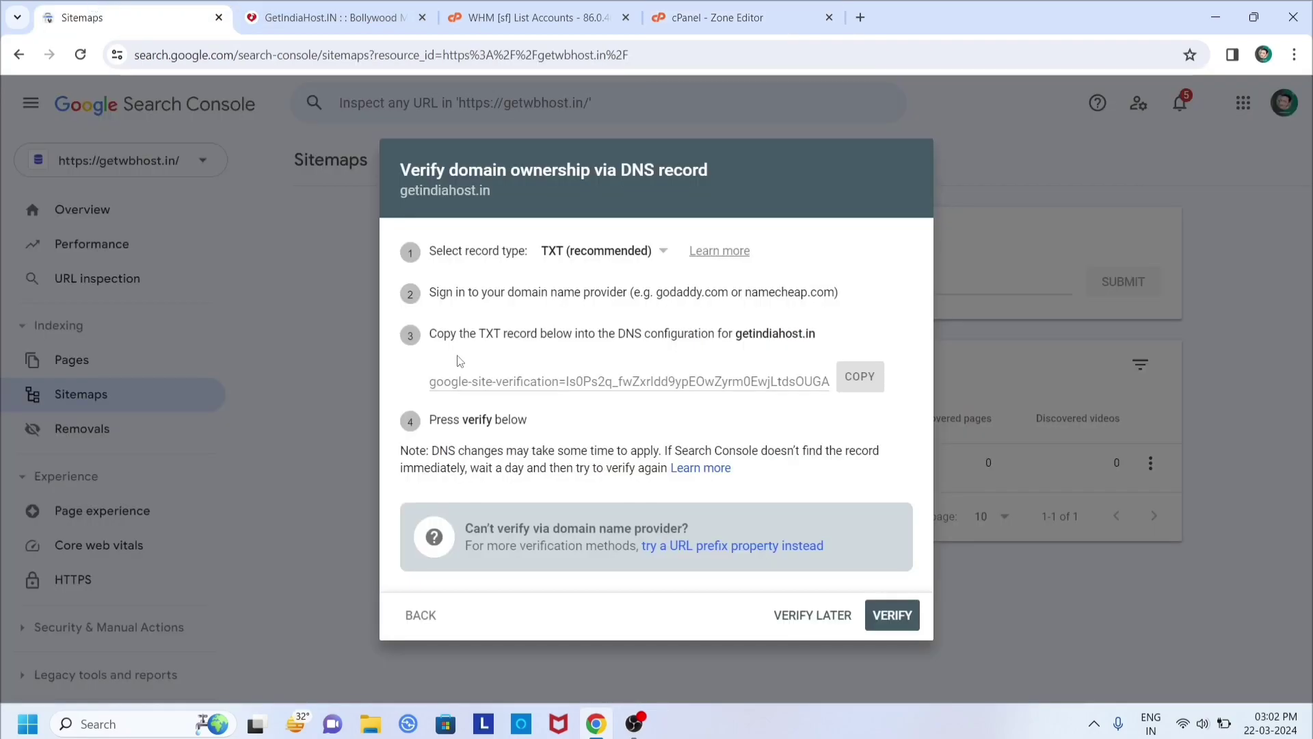
click(892, 613)
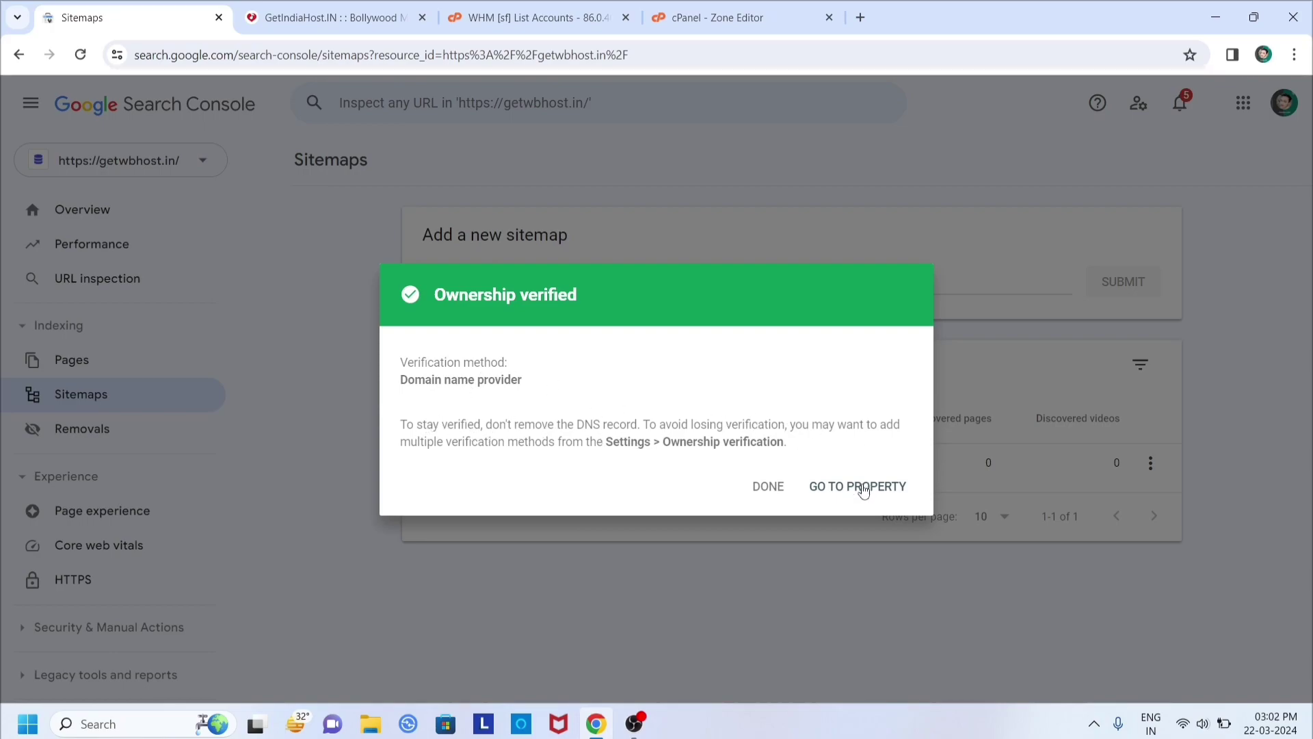
click(770, 488)
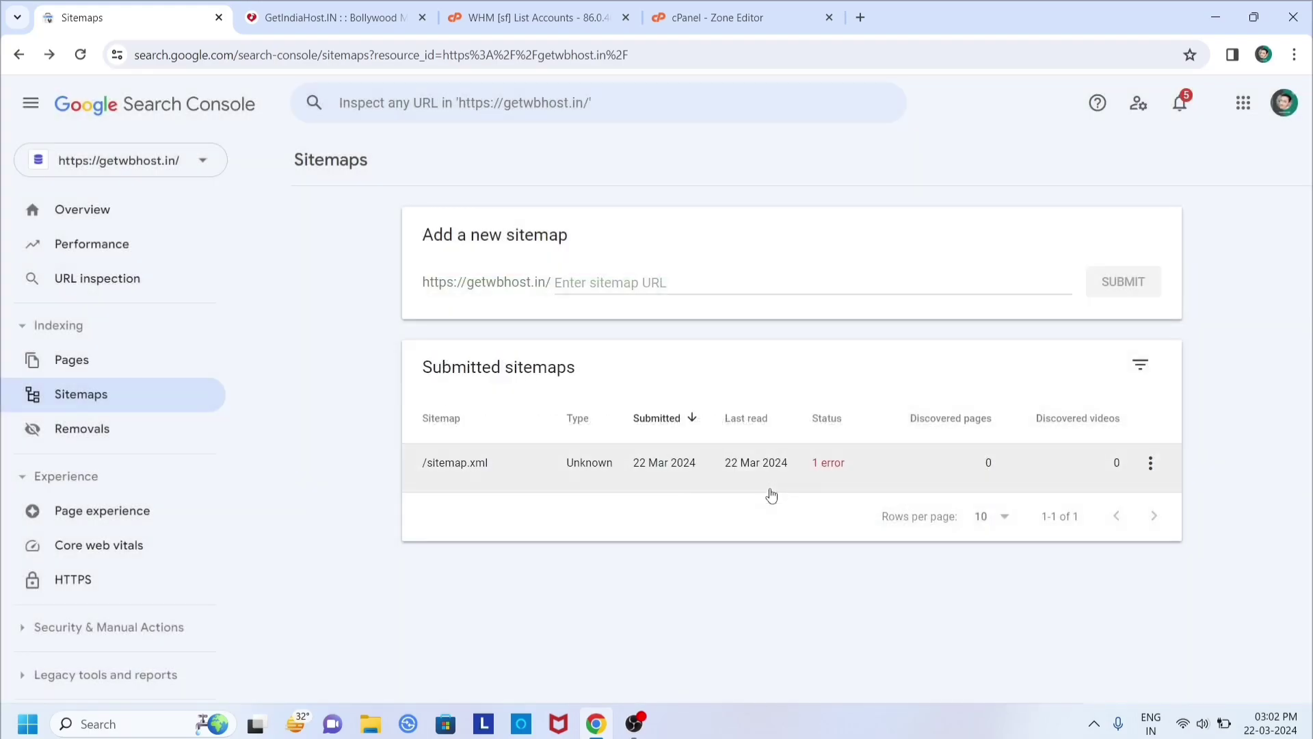
Step: Switch to the getindiahost.in domain property and open its Overview report
click(203, 161)
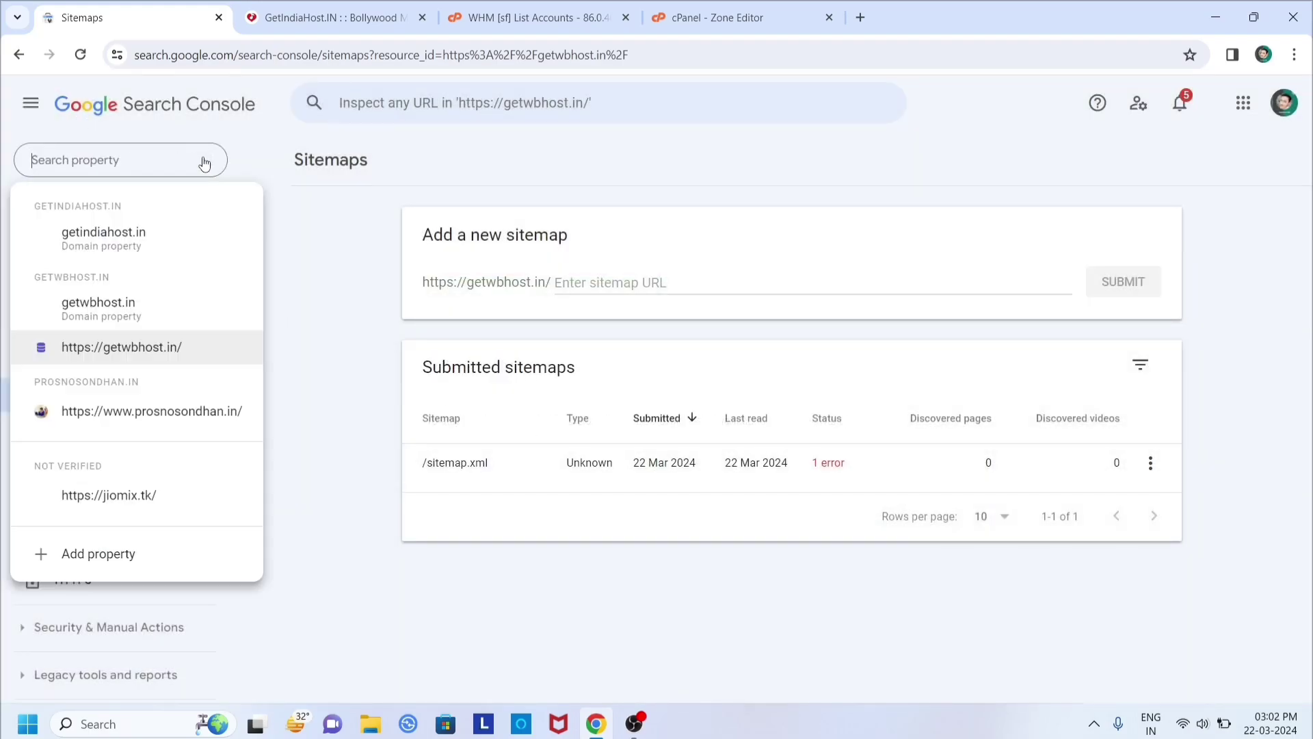
click(110, 236)
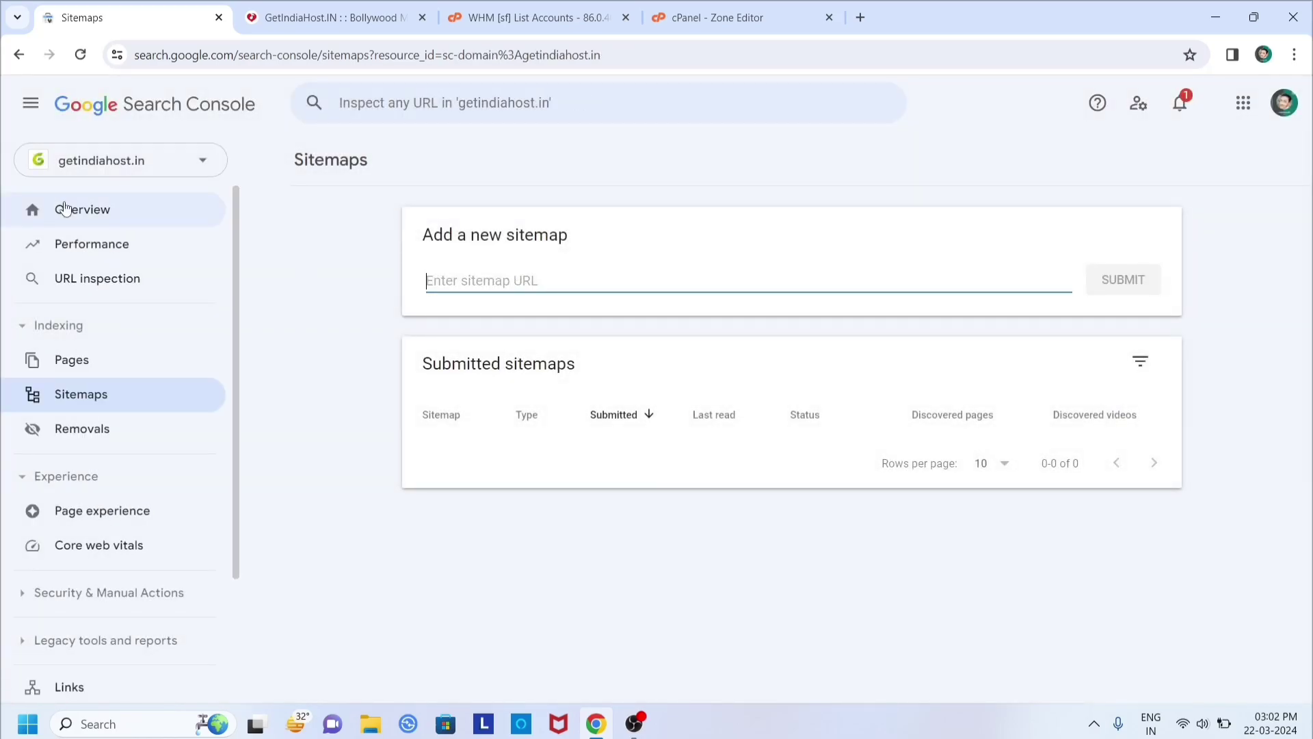
click(66, 209)
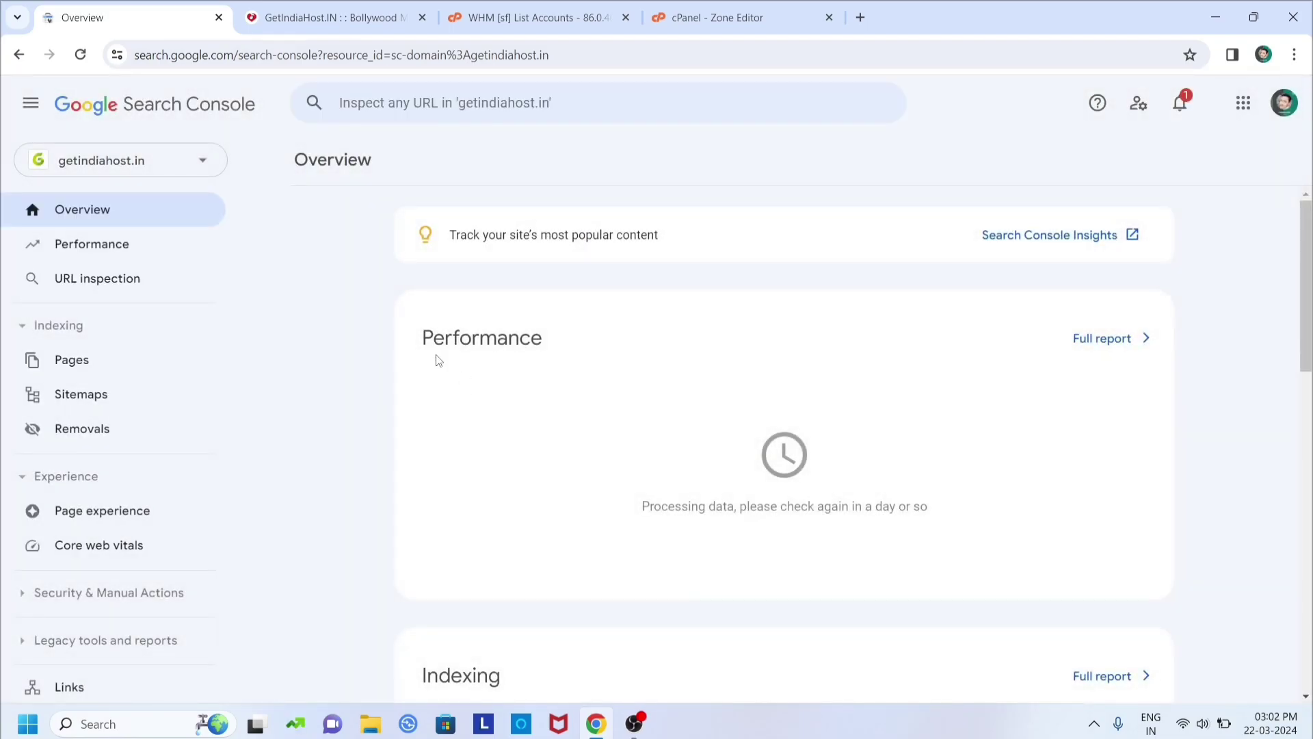
click(197, 164)
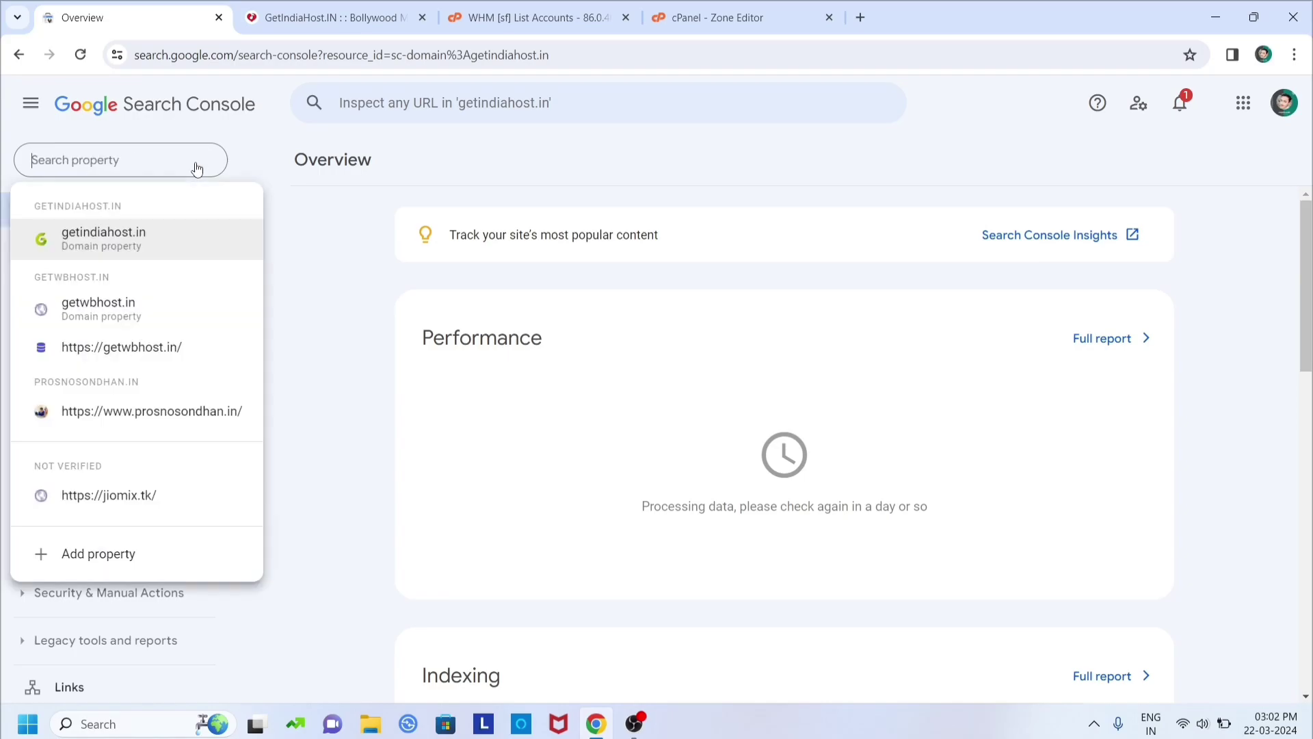
click(81, 563)
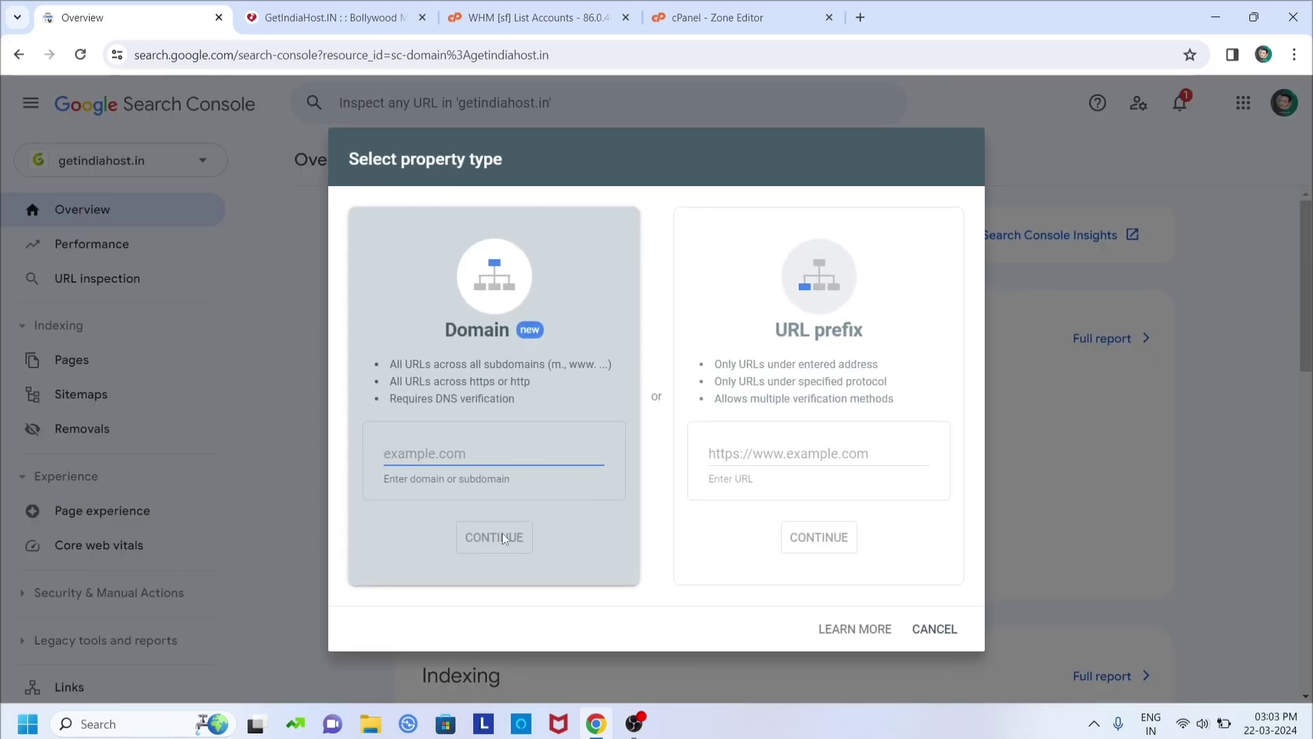
click(761, 459)
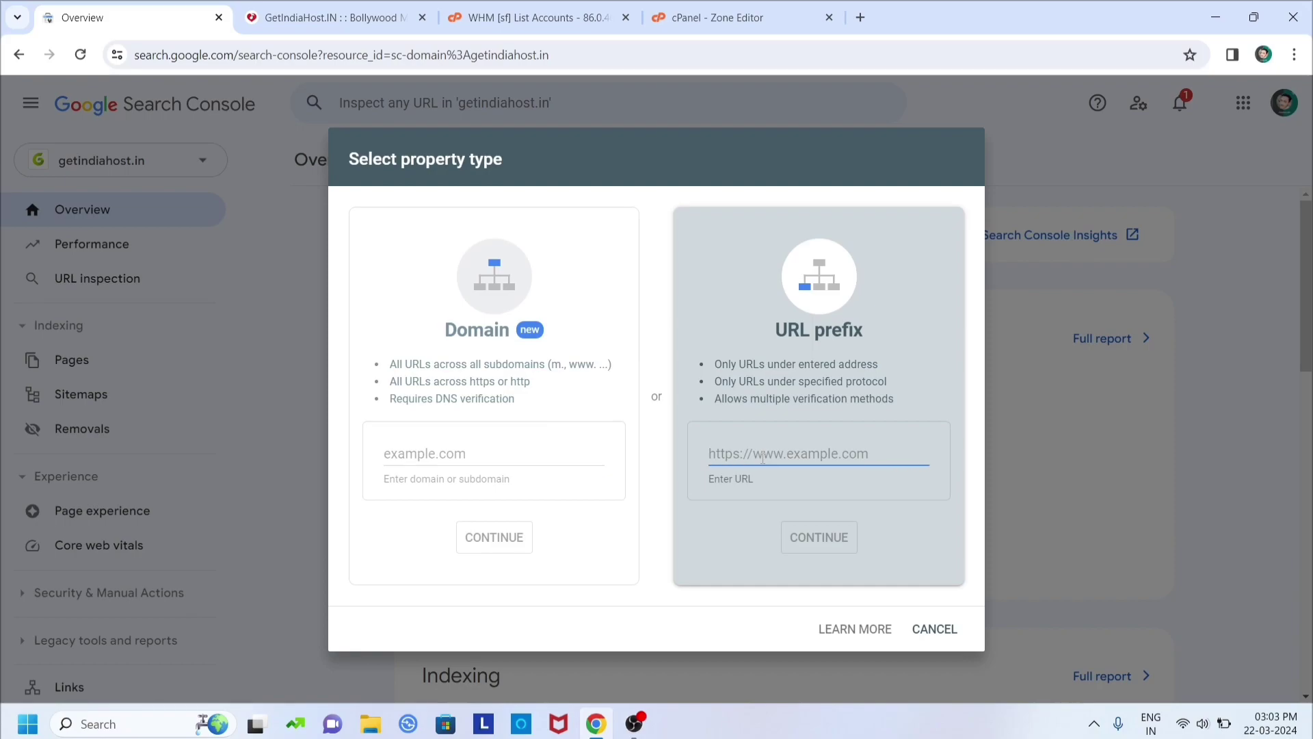
text(https)
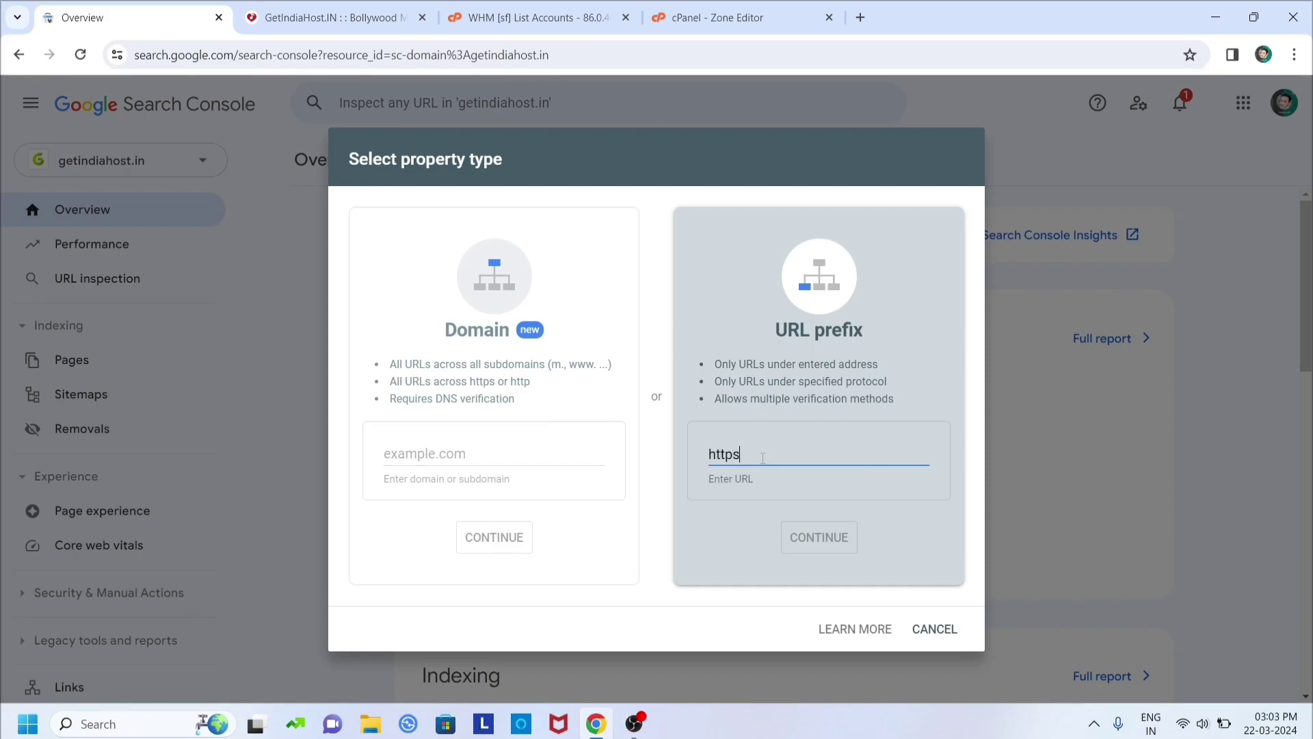
text(://getin)
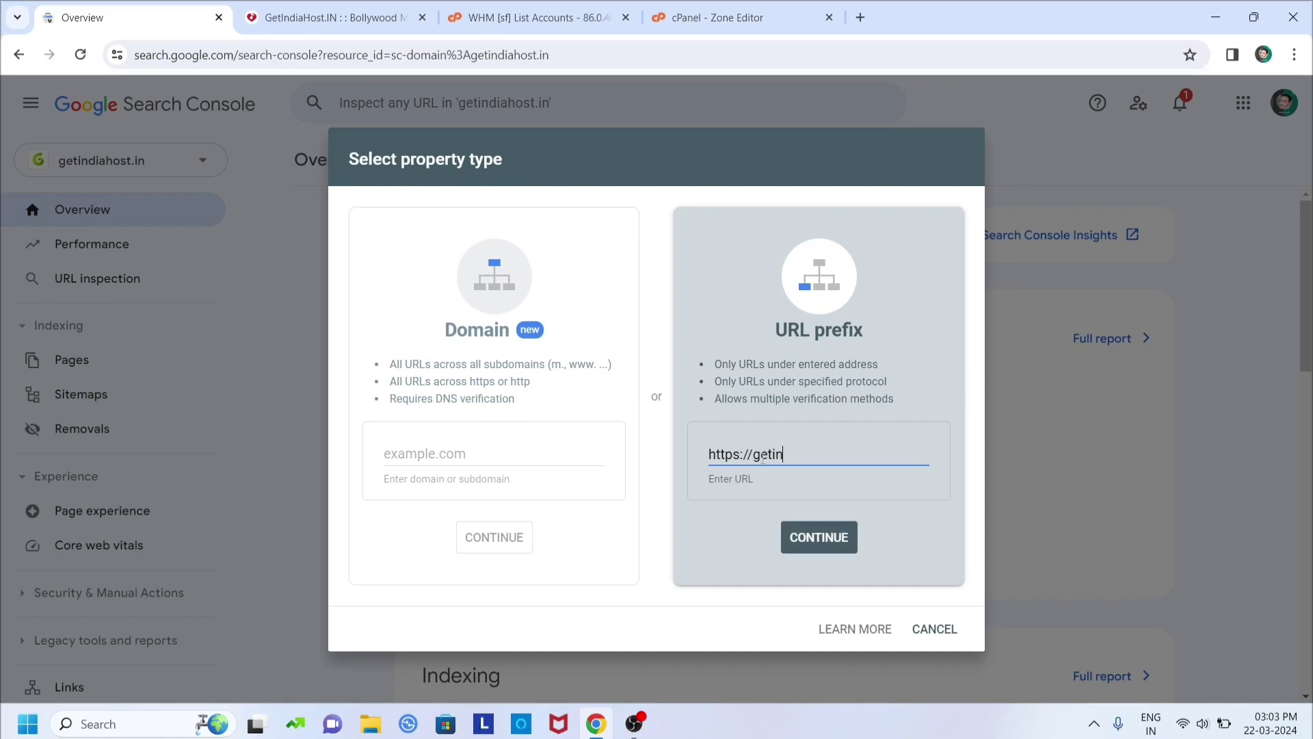
text(diahost.in)
click(825, 537)
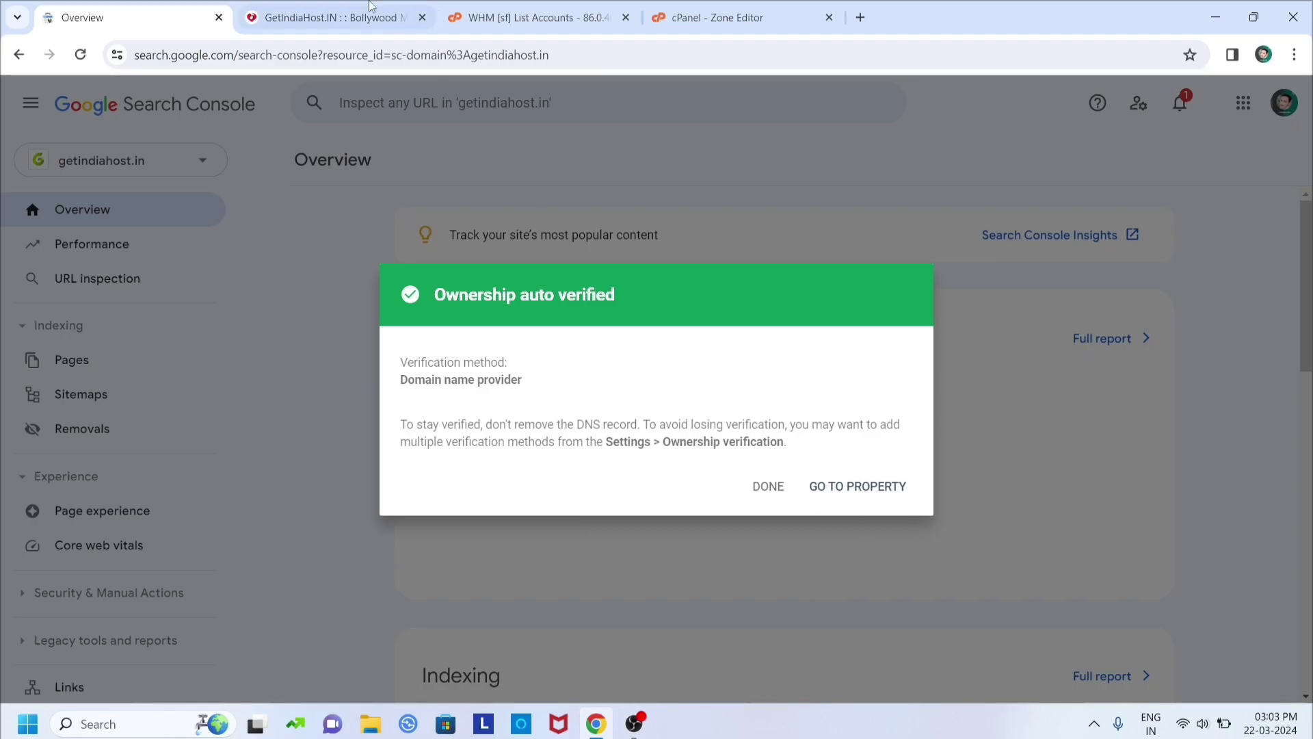
Step: Switch to cPanel, return to its main page and open the public_html folder in File Manager
click(694, 16)
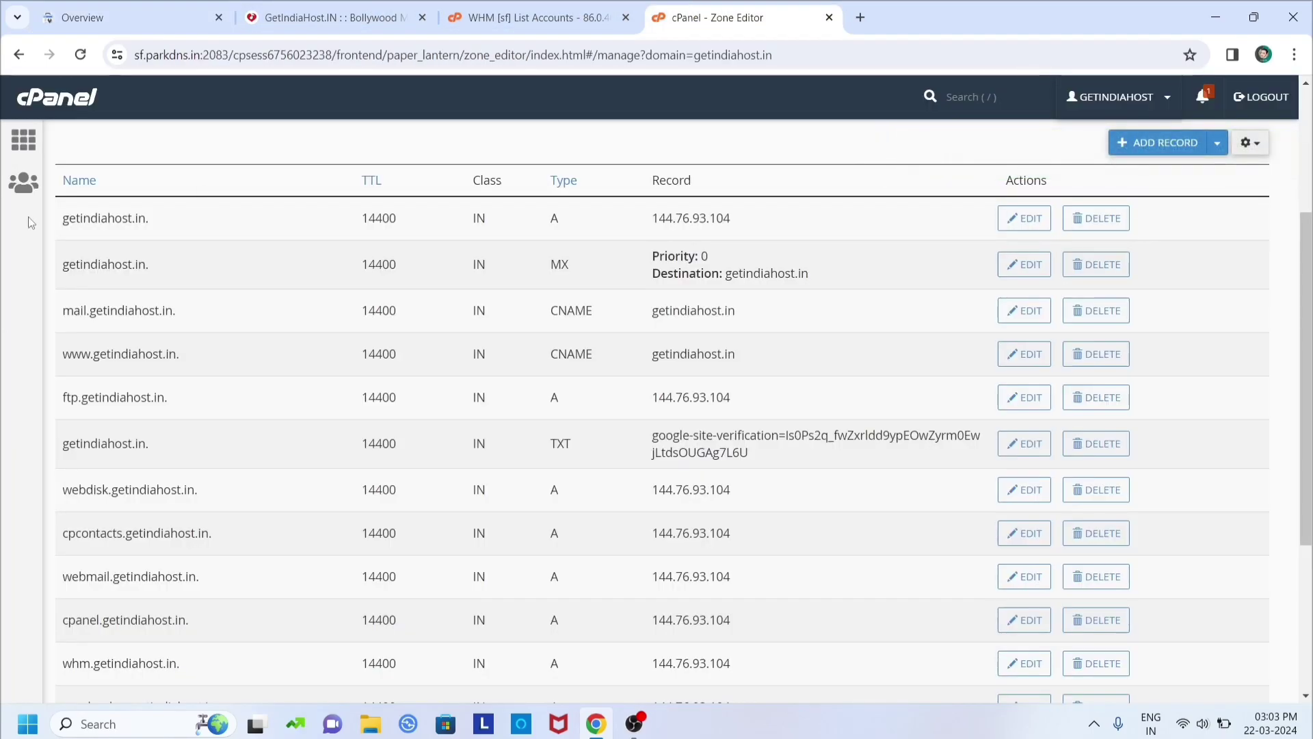
click(60, 100)
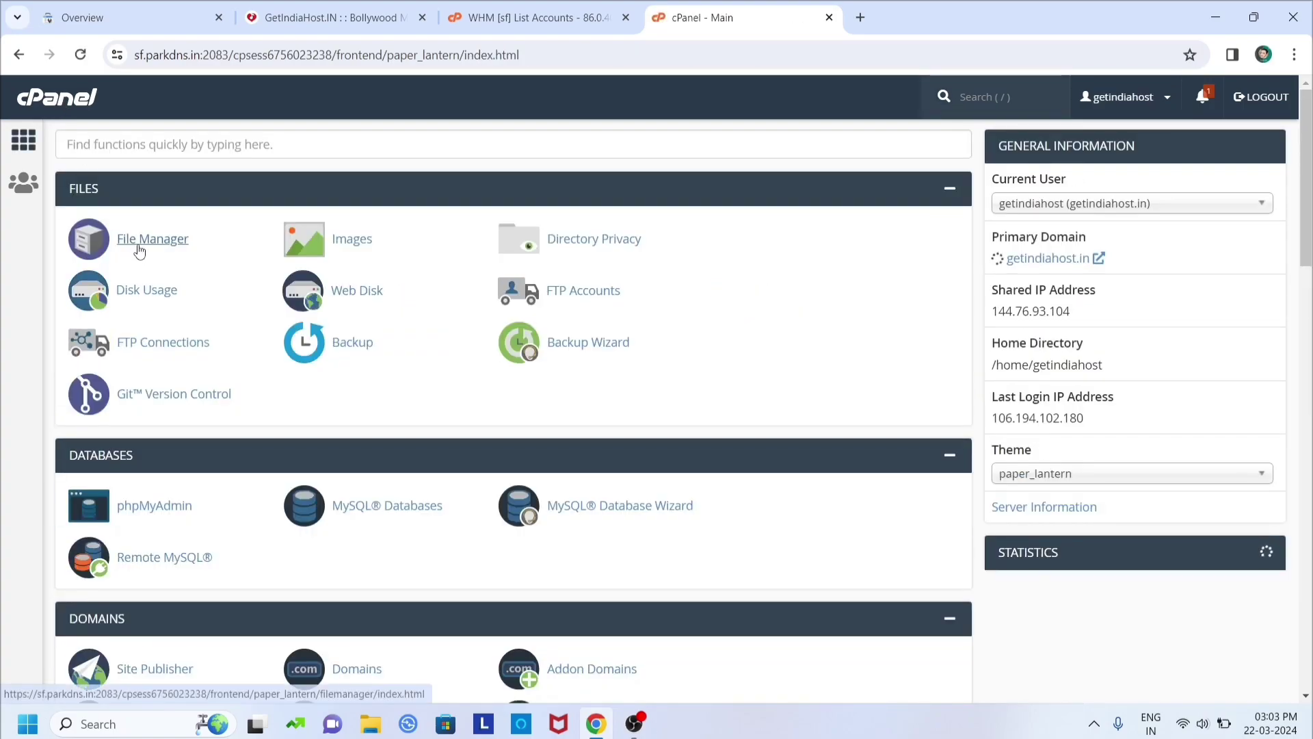
click(139, 248)
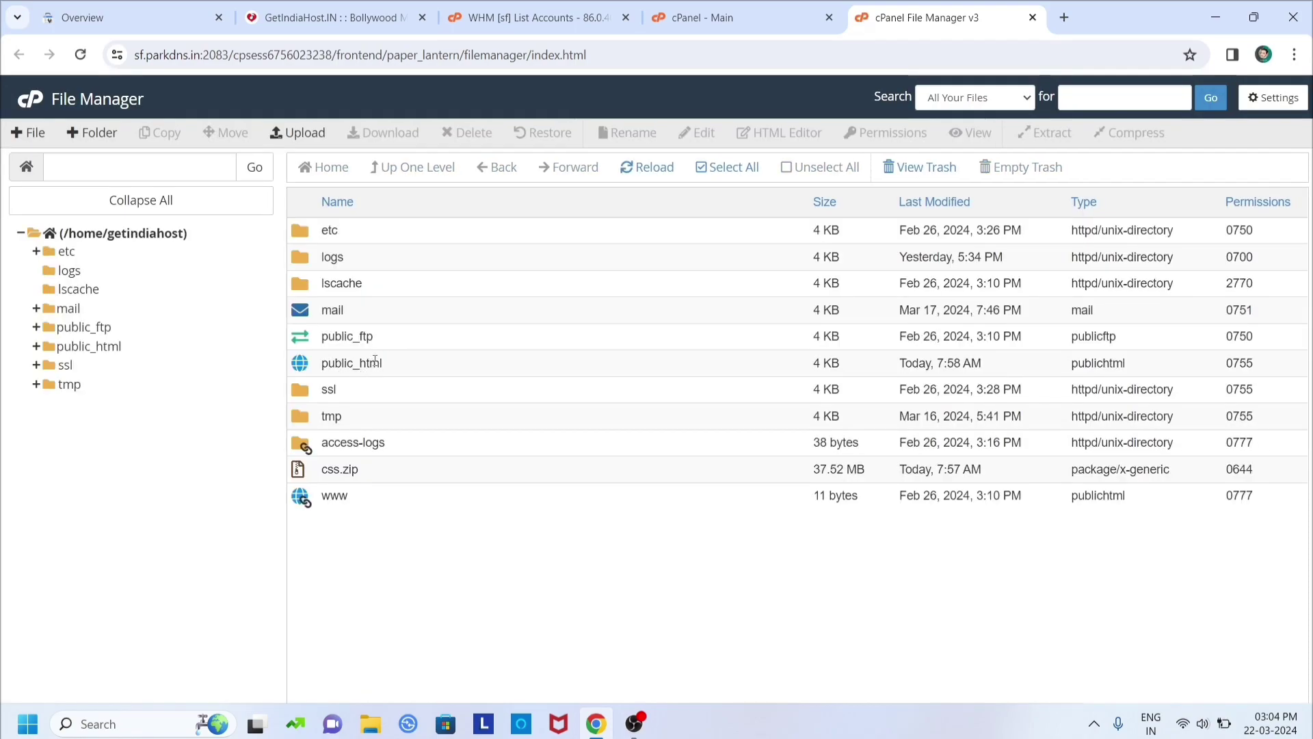
double_click(375, 362)
double_click(504, 372)
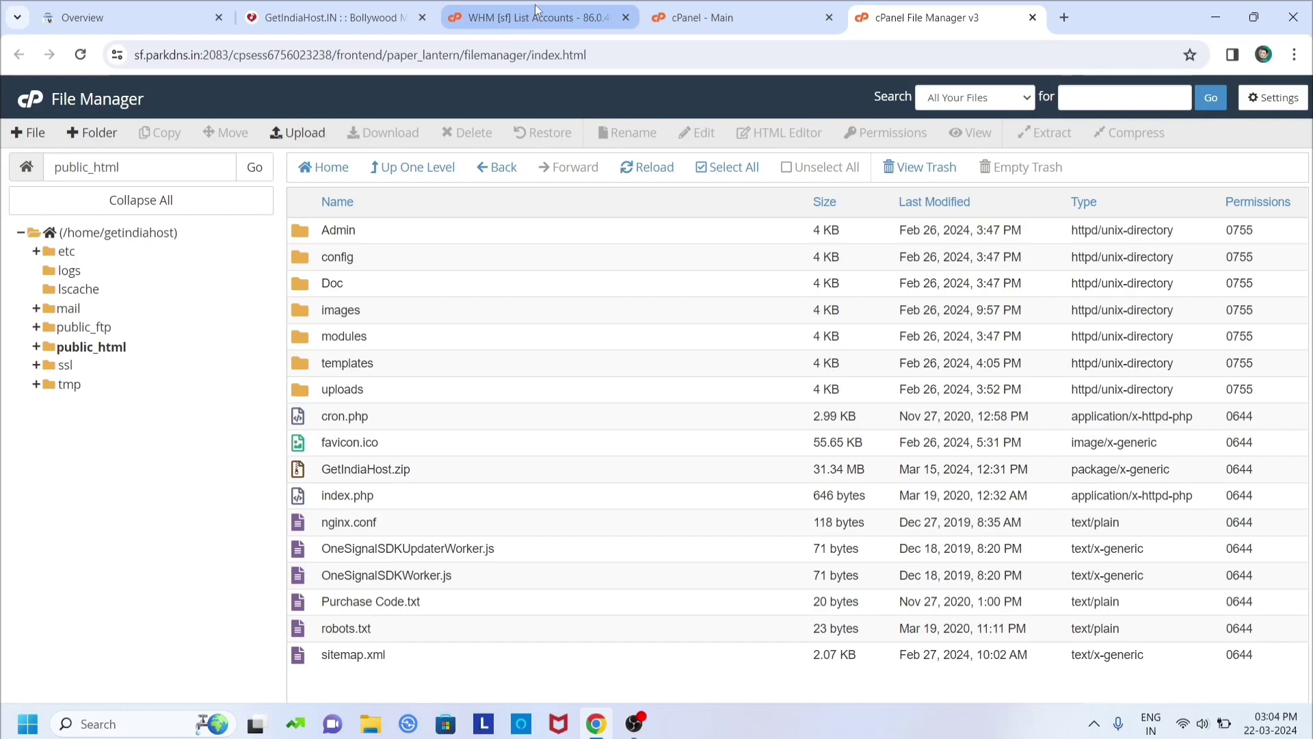
click(105, 7)
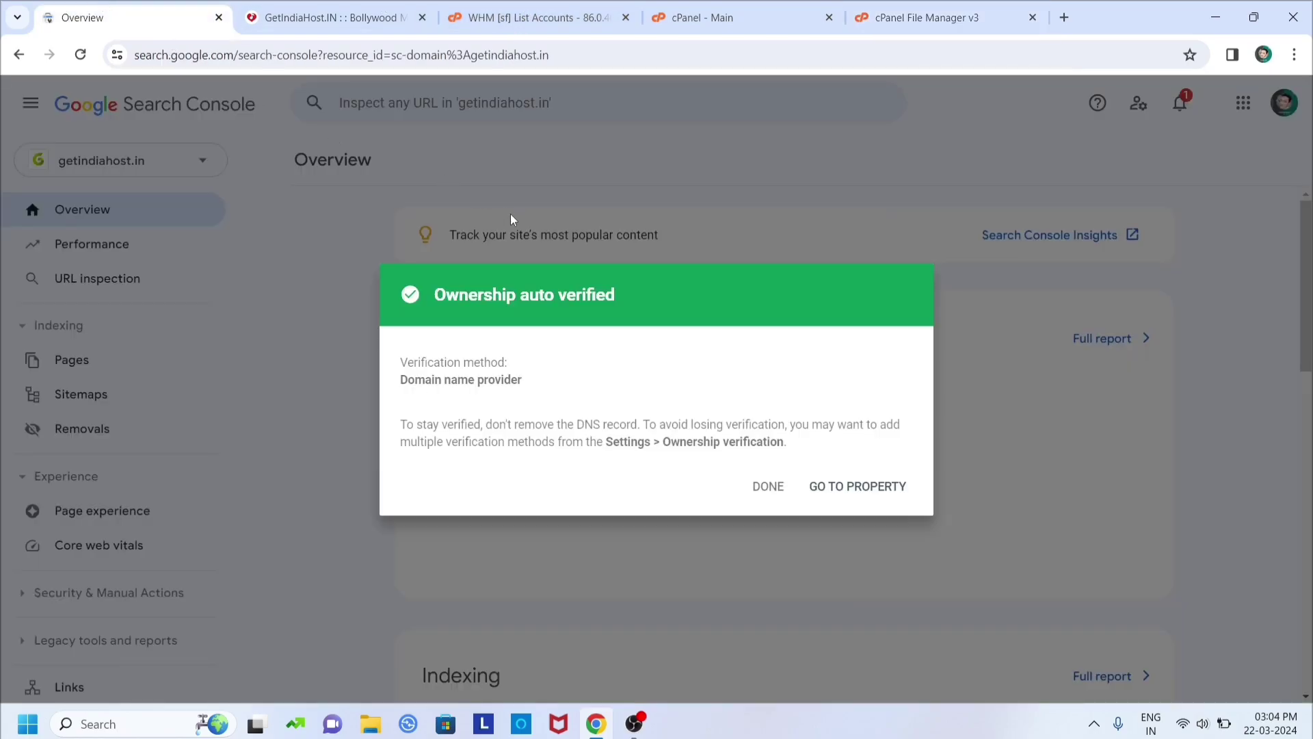
click(841, 493)
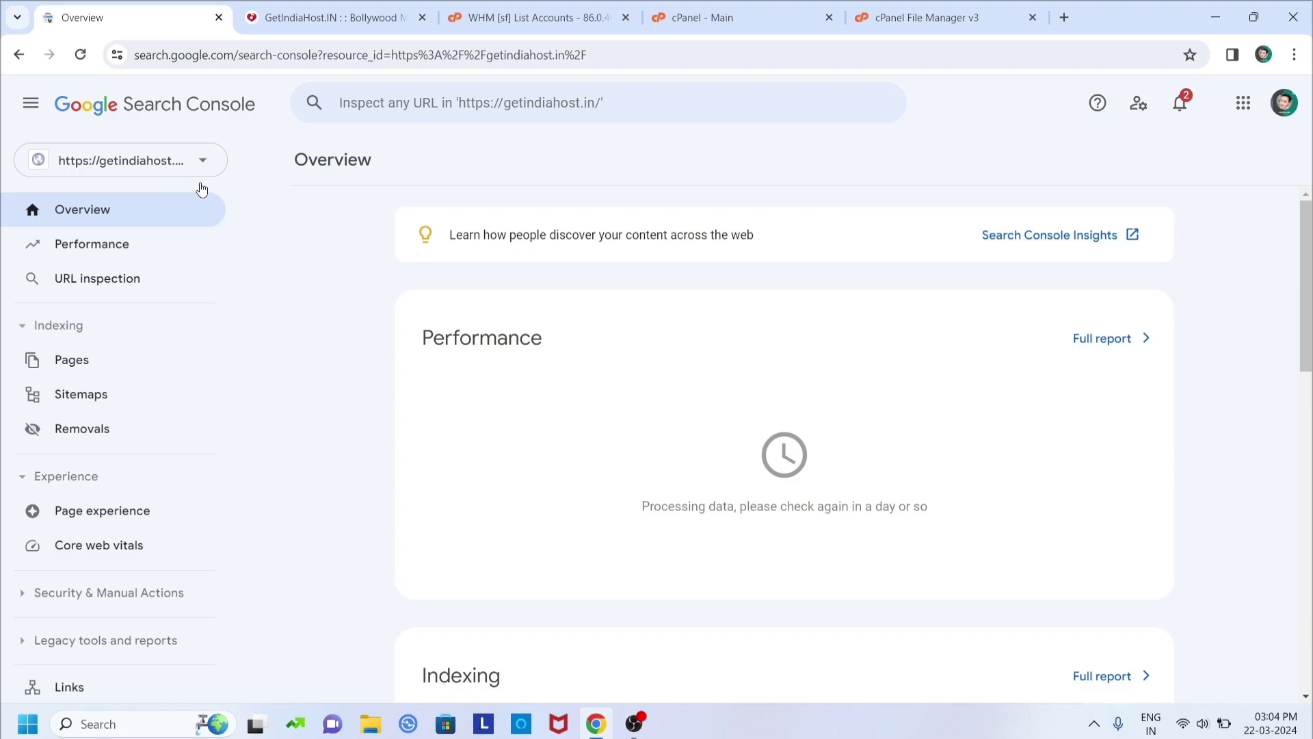
click(204, 162)
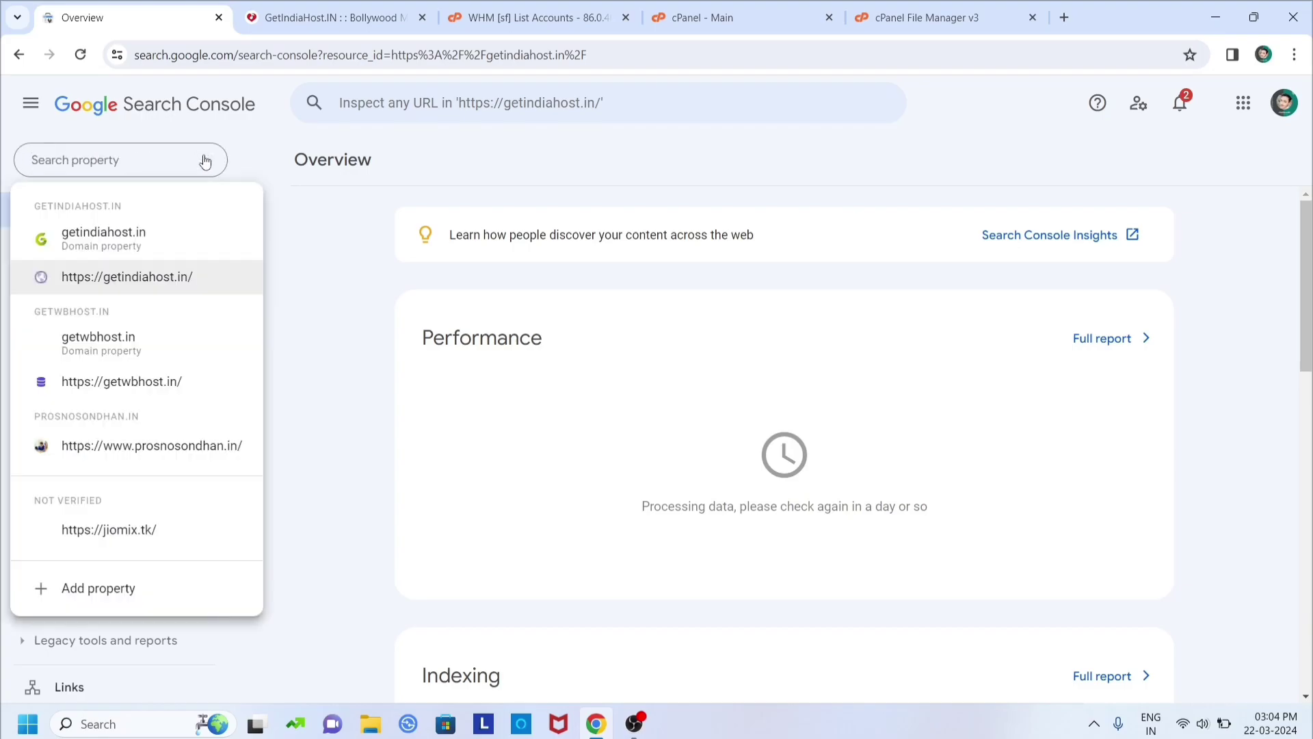
click(314, 260)
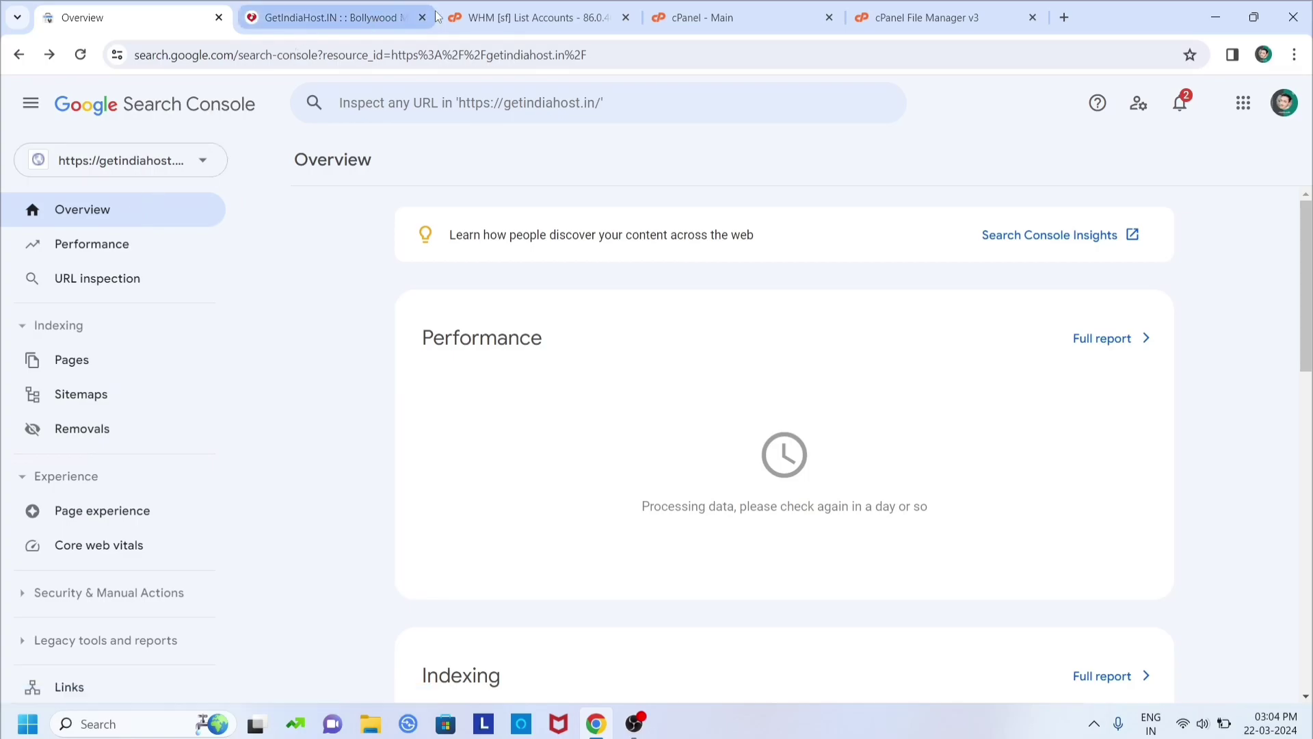
Step: Switch to cPanel File Manager and select GetIndiaHost.zip in the public_html folder
click(898, 7)
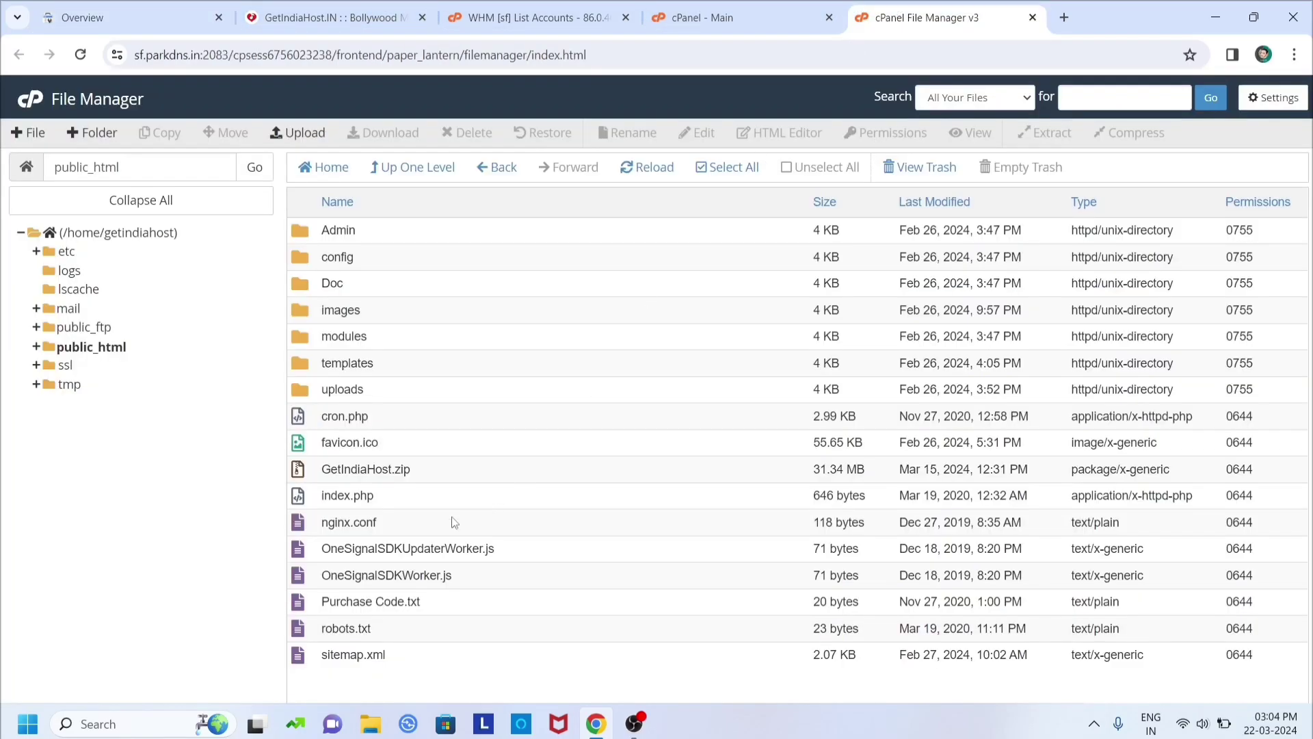
click(460, 470)
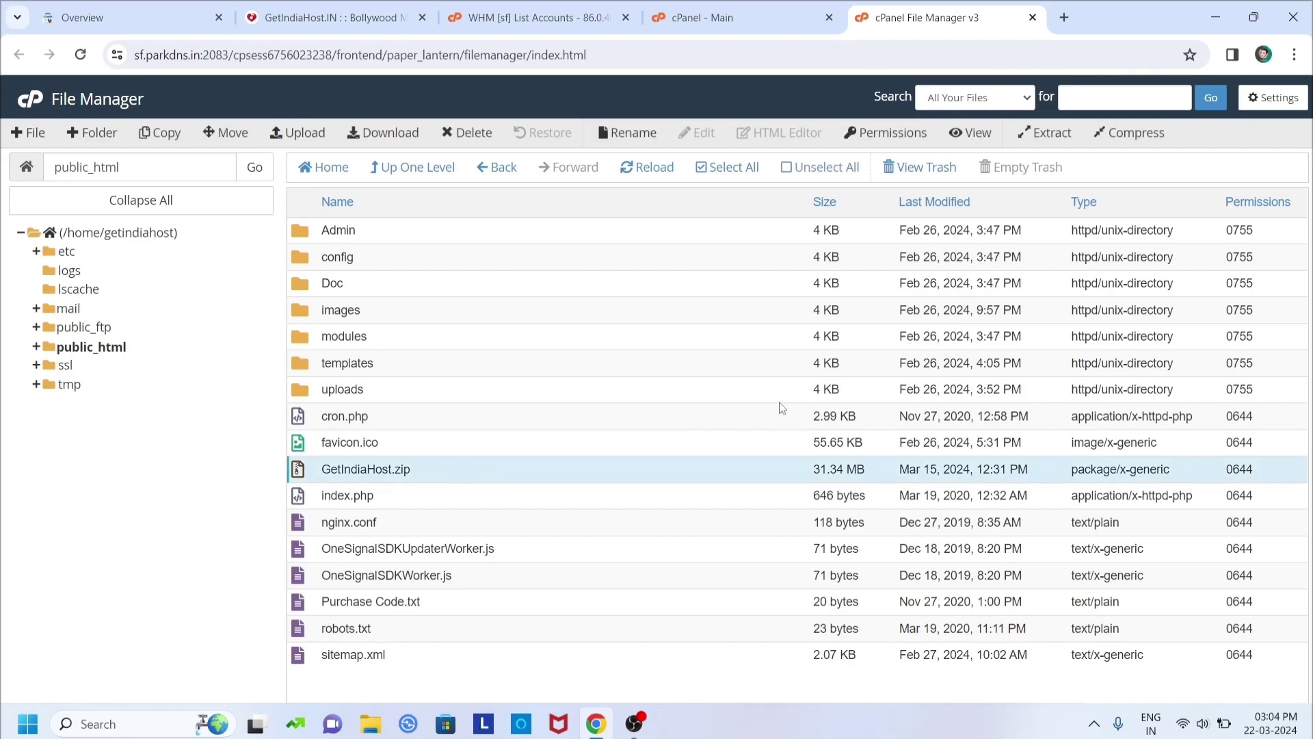